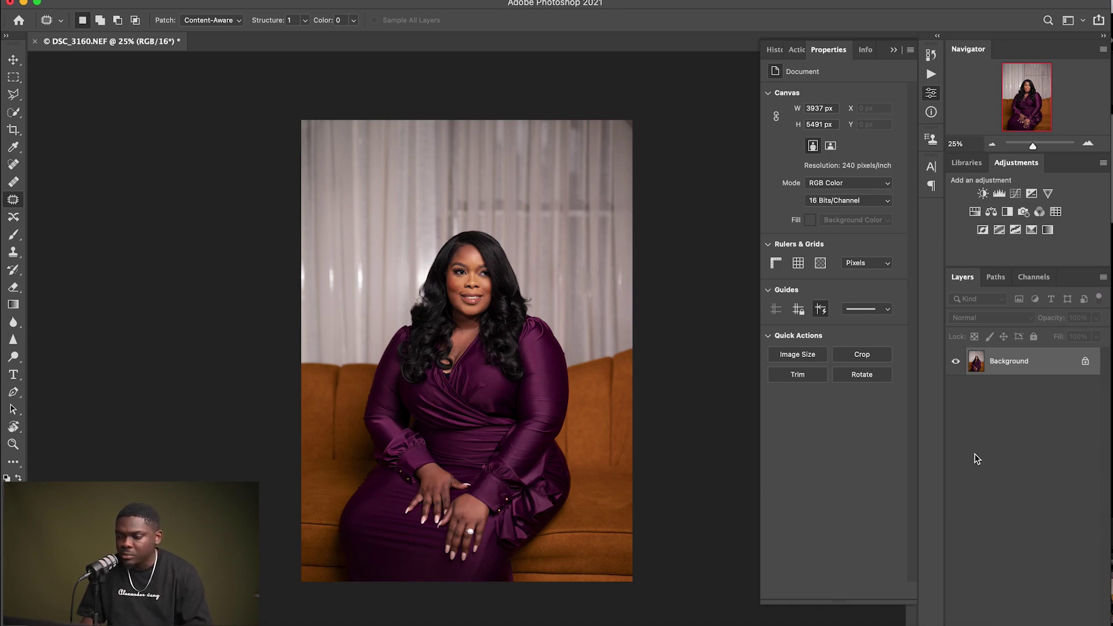
click(789, 50)
click(840, 50)
click(862, 51)
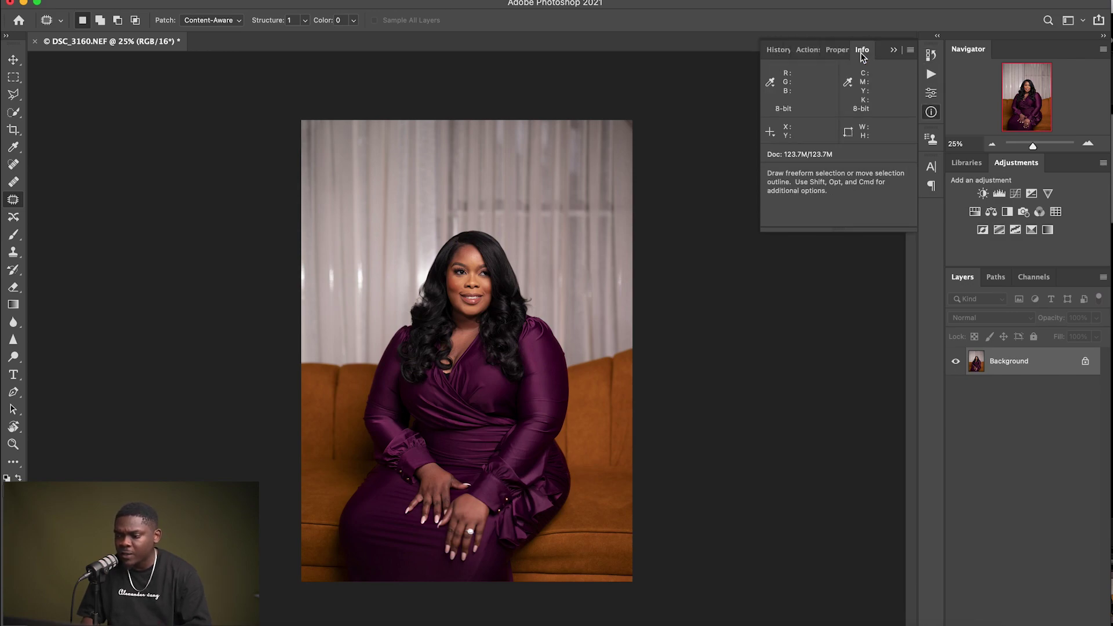
click(776, 50)
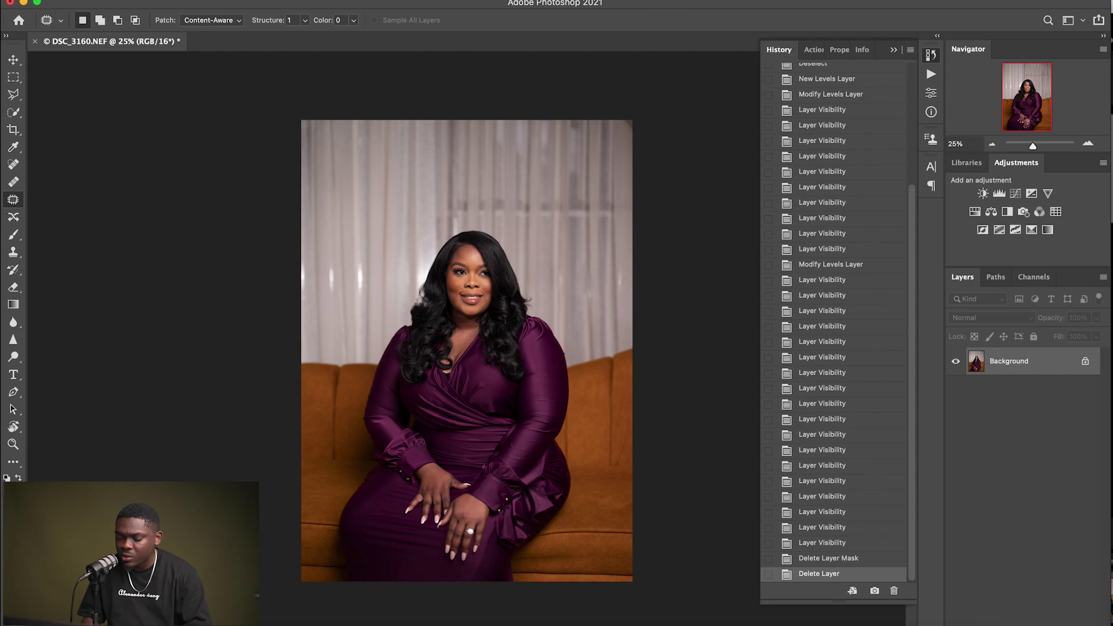
Step: Add a Levels adjustment layer and try out the white input level on the Red and Green channels
click(1001, 196)
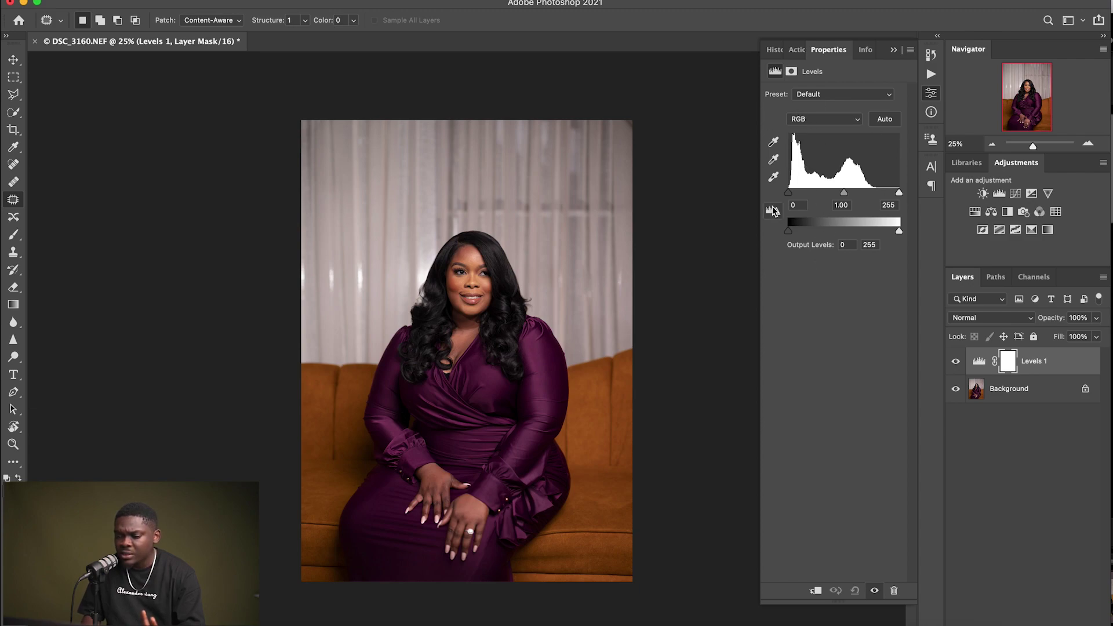
click(845, 120)
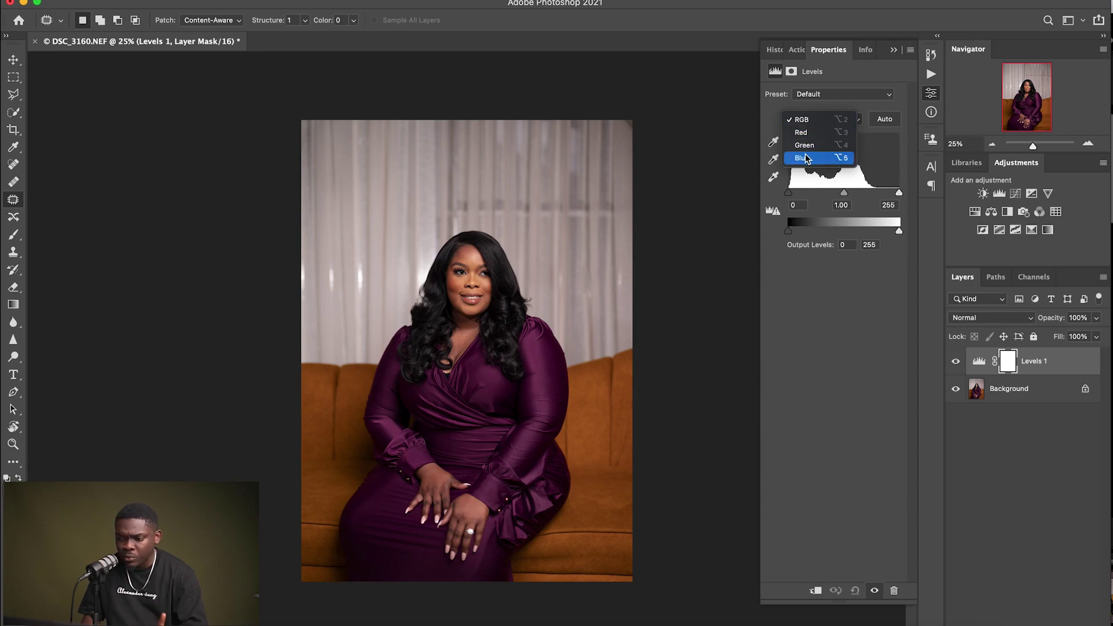
click(803, 132)
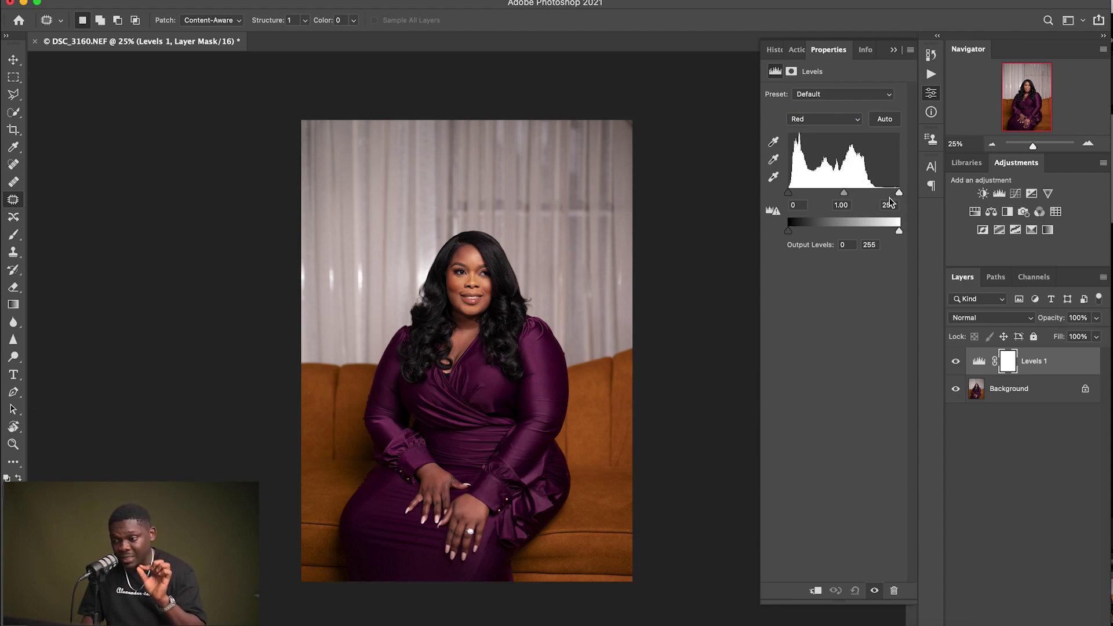
drag(898, 192, 929, 222)
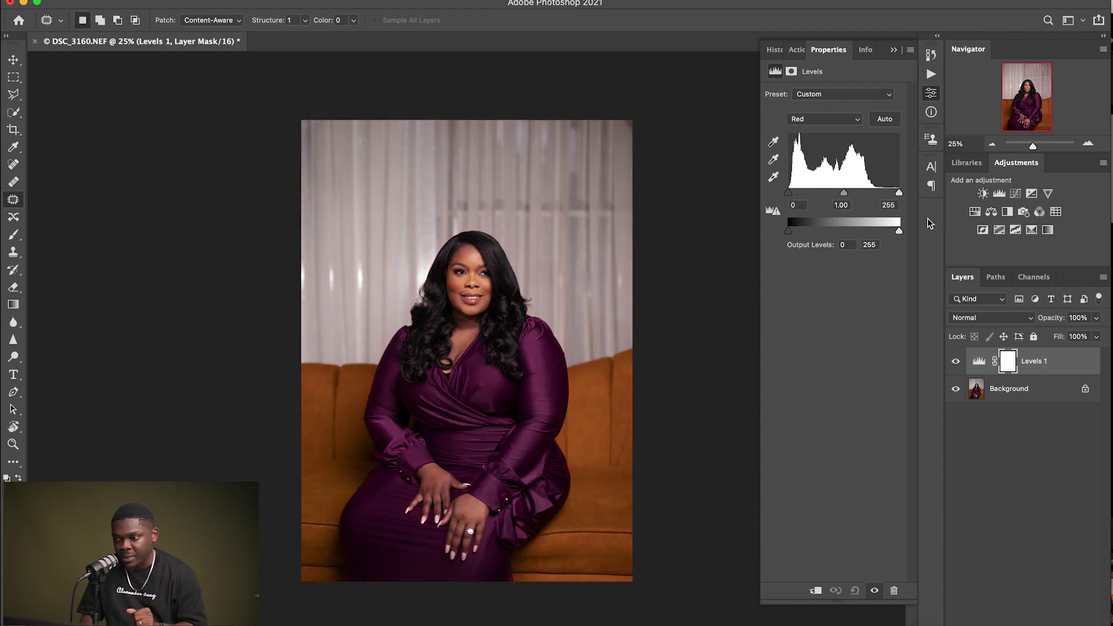
click(831, 119)
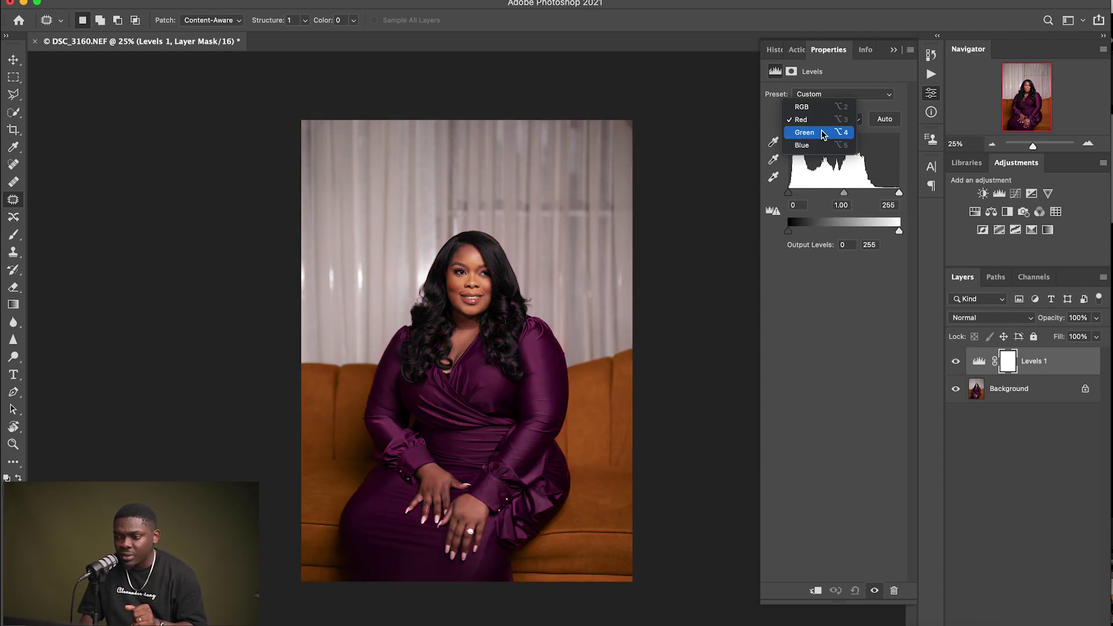
click(805, 133)
mouse_move(898, 193)
mouse_down()
mouse_move(840, 206)
mouse_move(918, 202)
mouse_up()
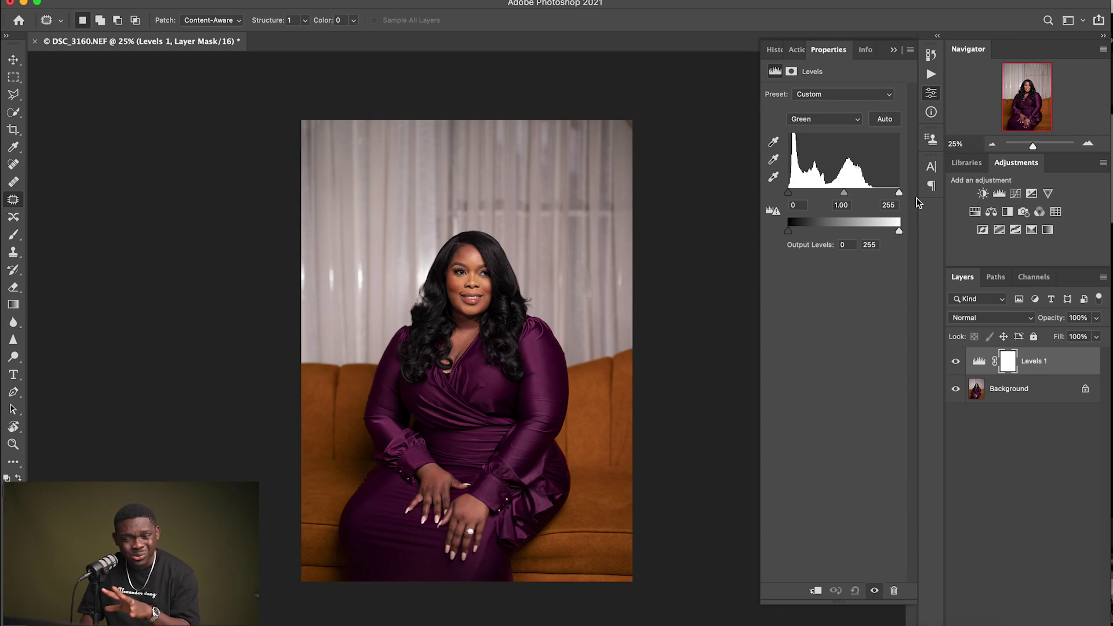
Step: Try shifting the Blue channel's white input level and undo the shift
click(849, 120)
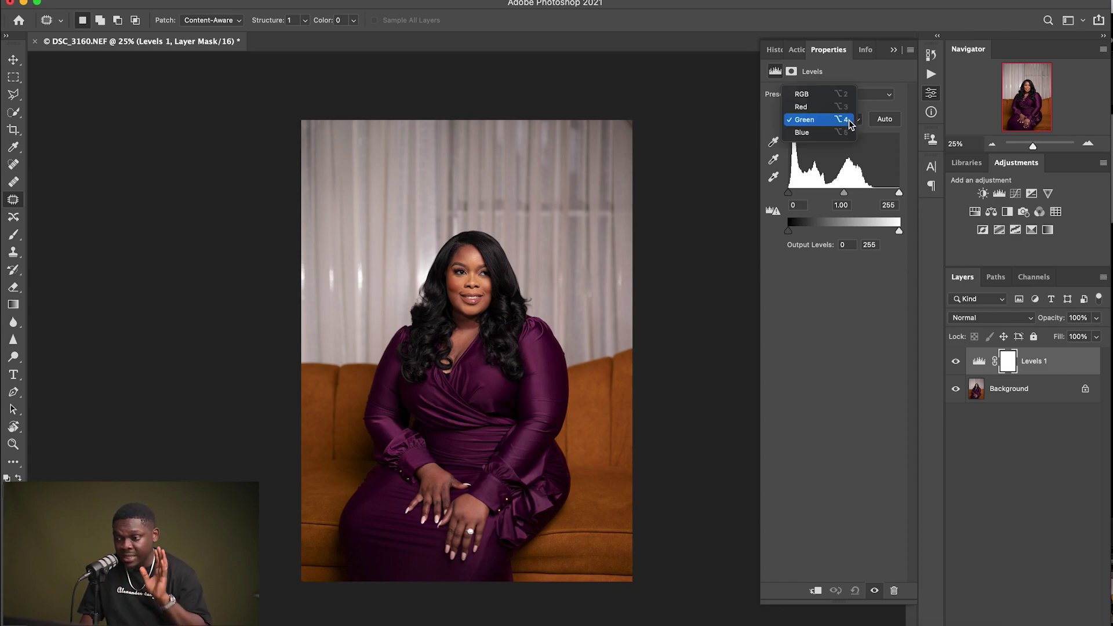
click(850, 132)
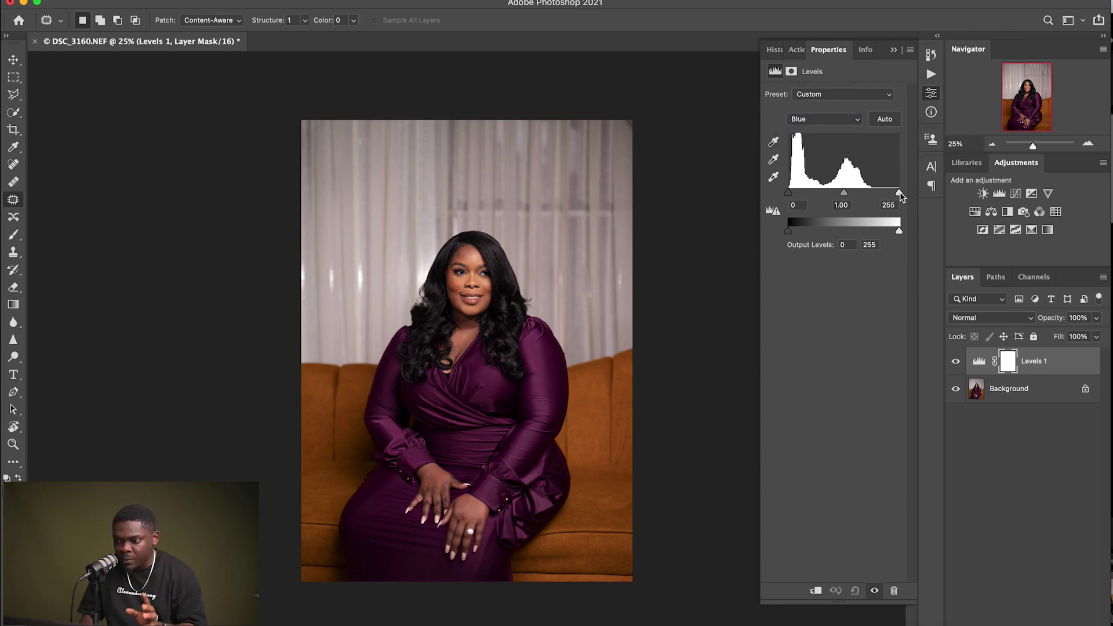
drag(898, 193, 757, 193)
key(super+z)
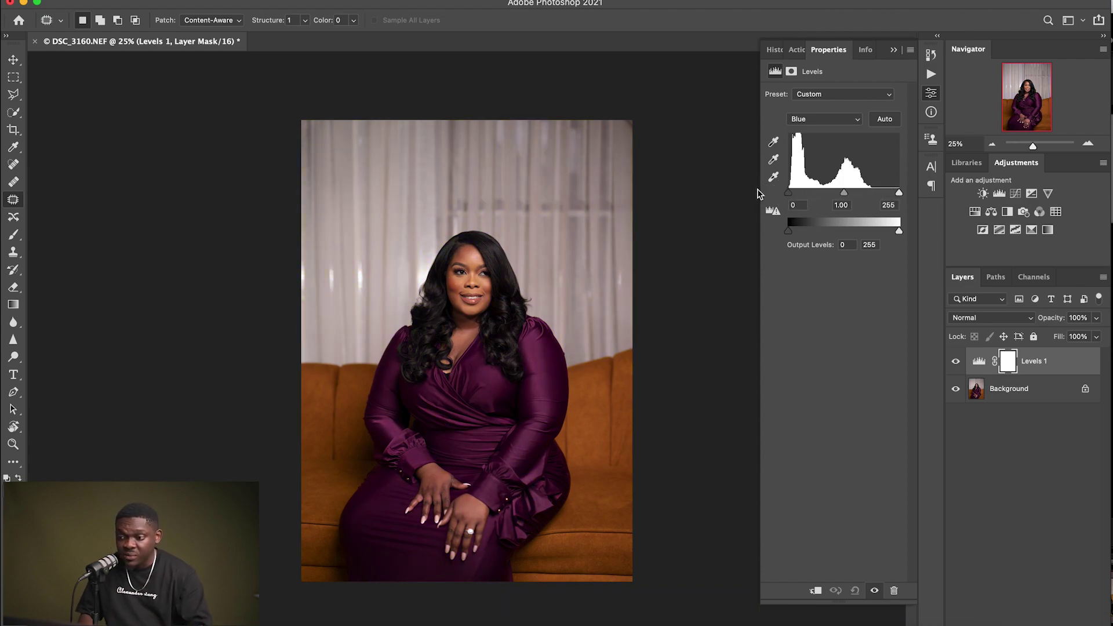
Step: Apply the automatic Levels correction on the RGB channel
click(824, 119)
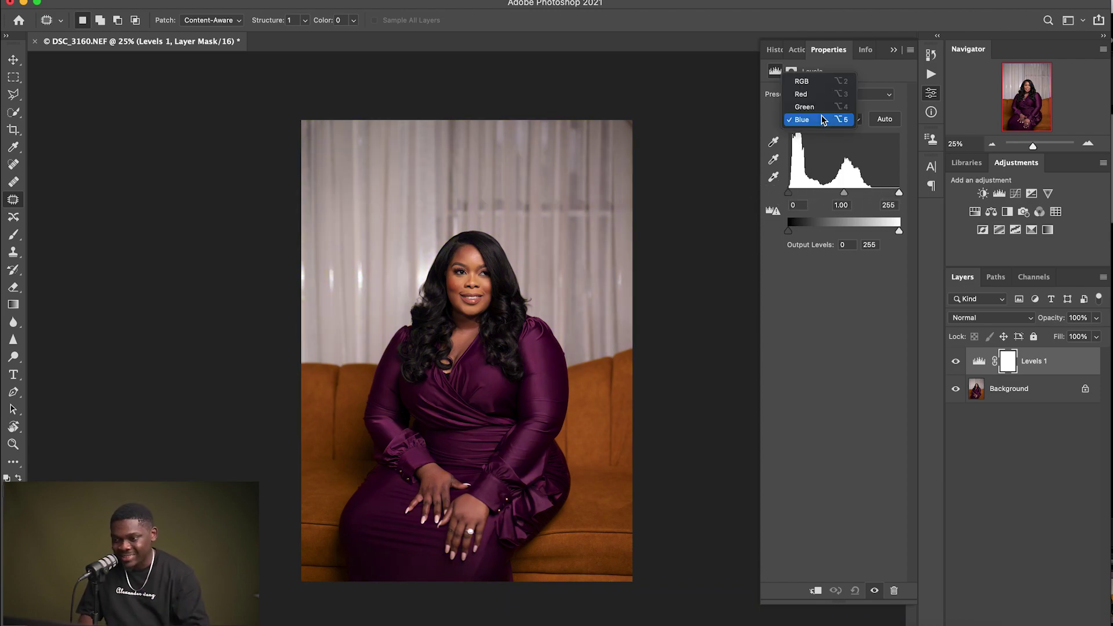
click(816, 83)
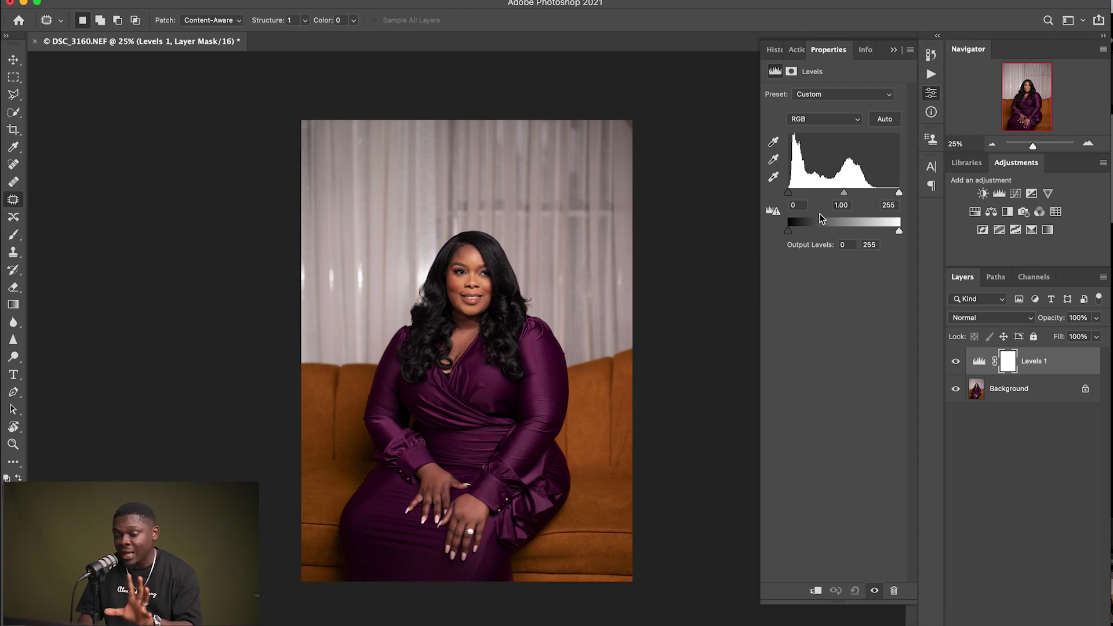
click(881, 119)
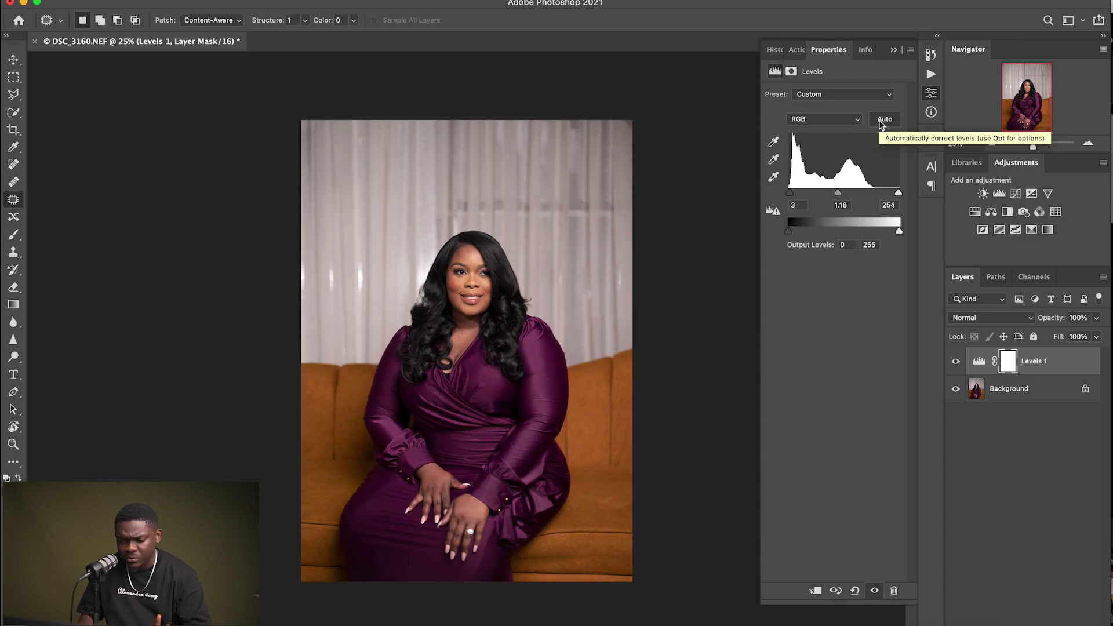
Step: Compare the portrait with and without the automatic Levels correction, and delete the Levels layer
click(956, 362)
click(957, 363)
click(957, 362)
click(957, 362)
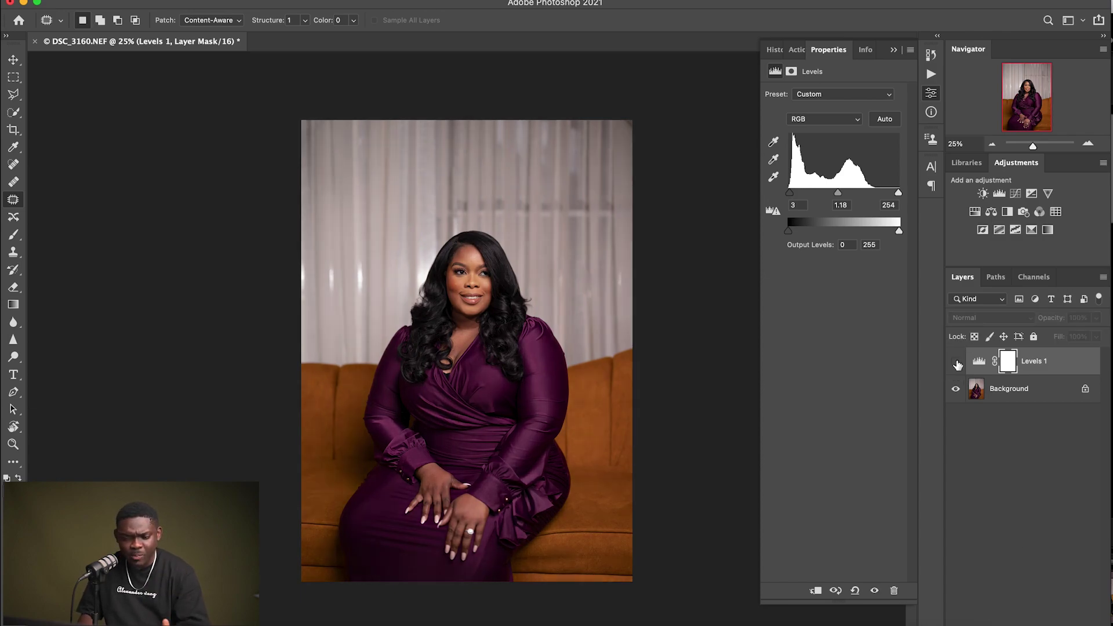
click(957, 362)
click(956, 362)
click(956, 363)
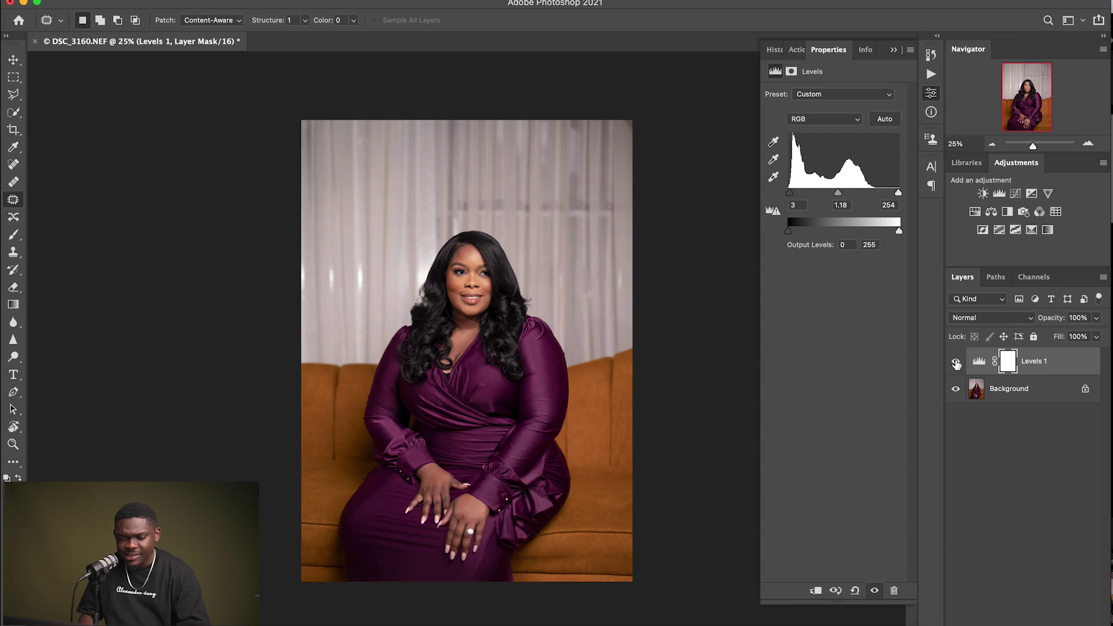
click(956, 362)
click(956, 362)
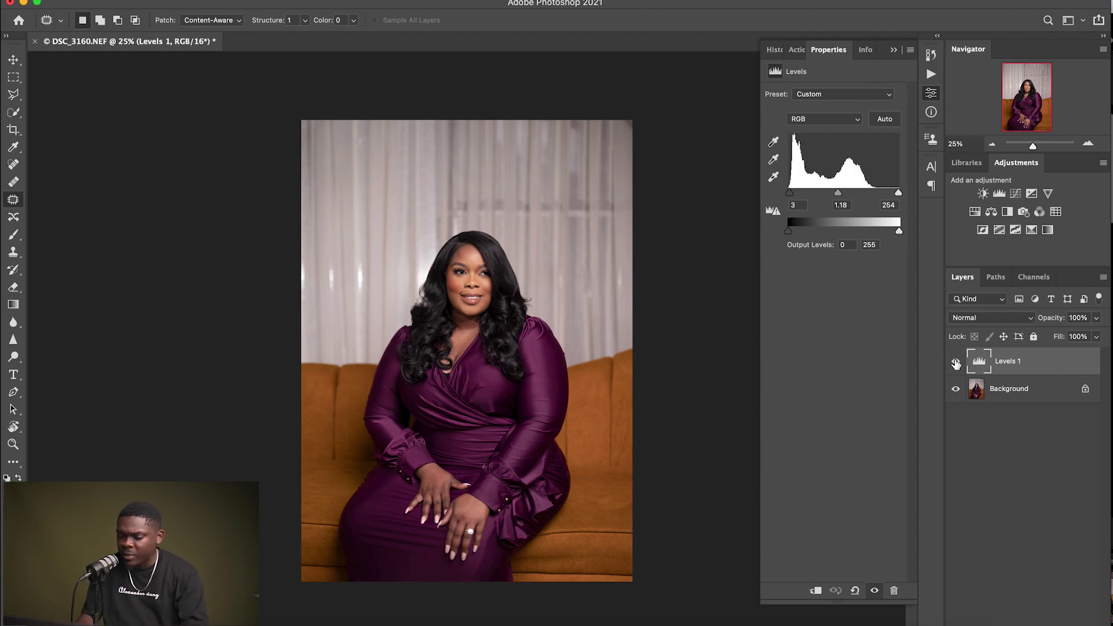
key(Delete)
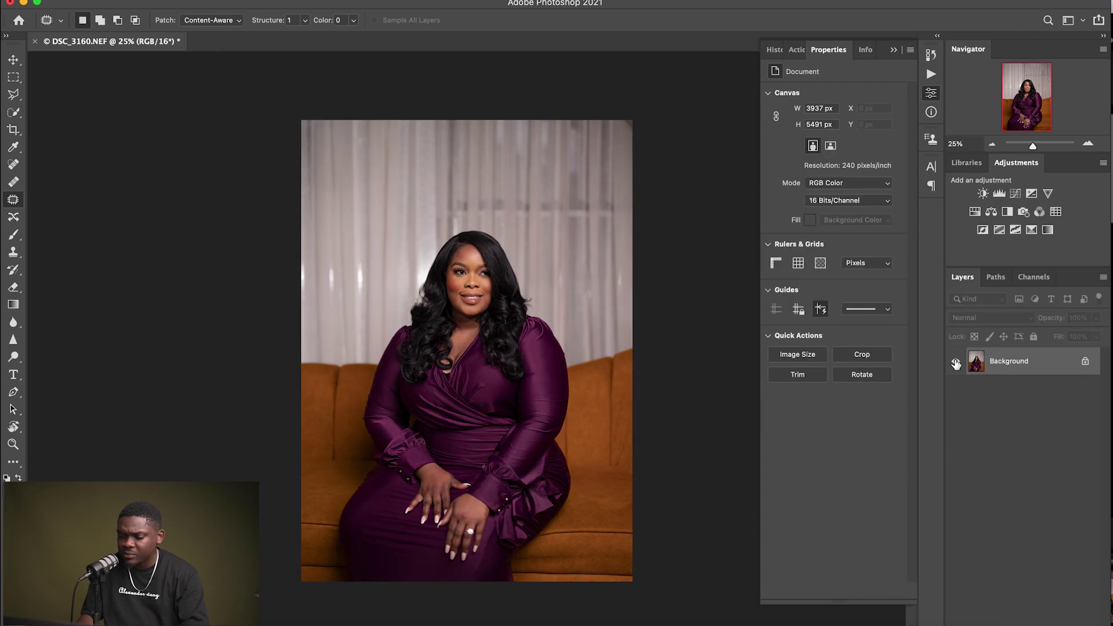
Step: Add a fresh Levels adjustment layer and sample the pale curtain beside the hair as its gray point
click(997, 191)
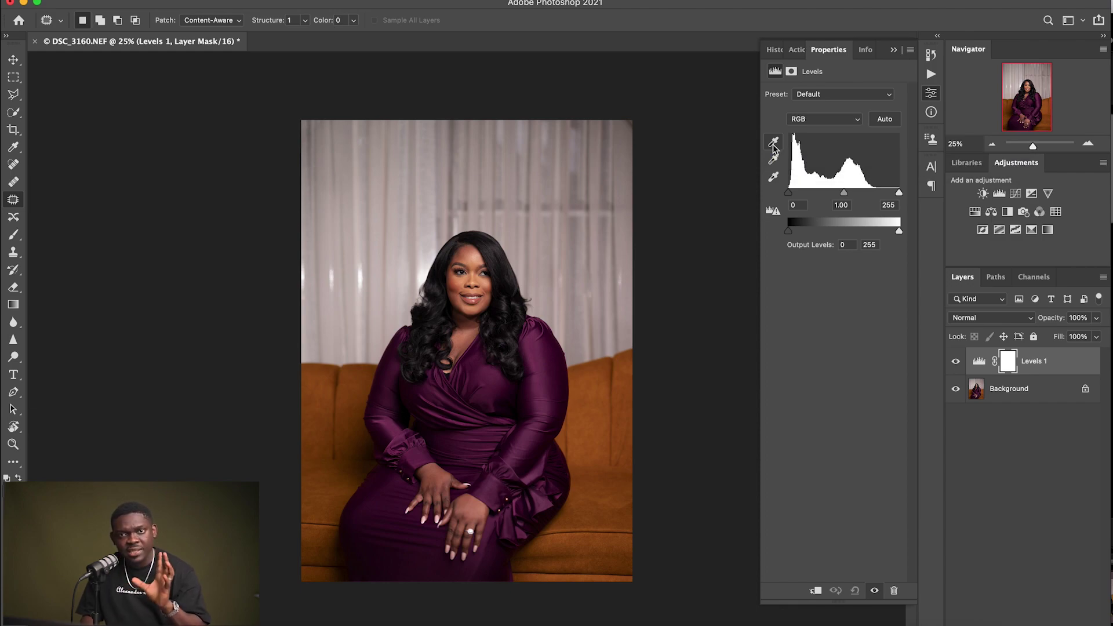
click(772, 178)
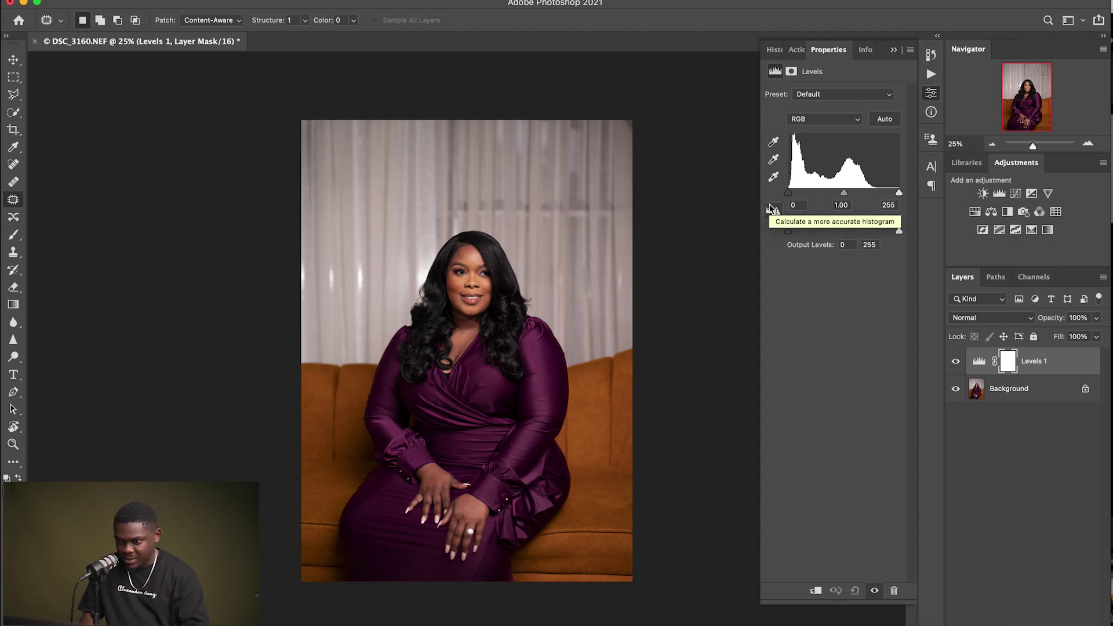
click(775, 165)
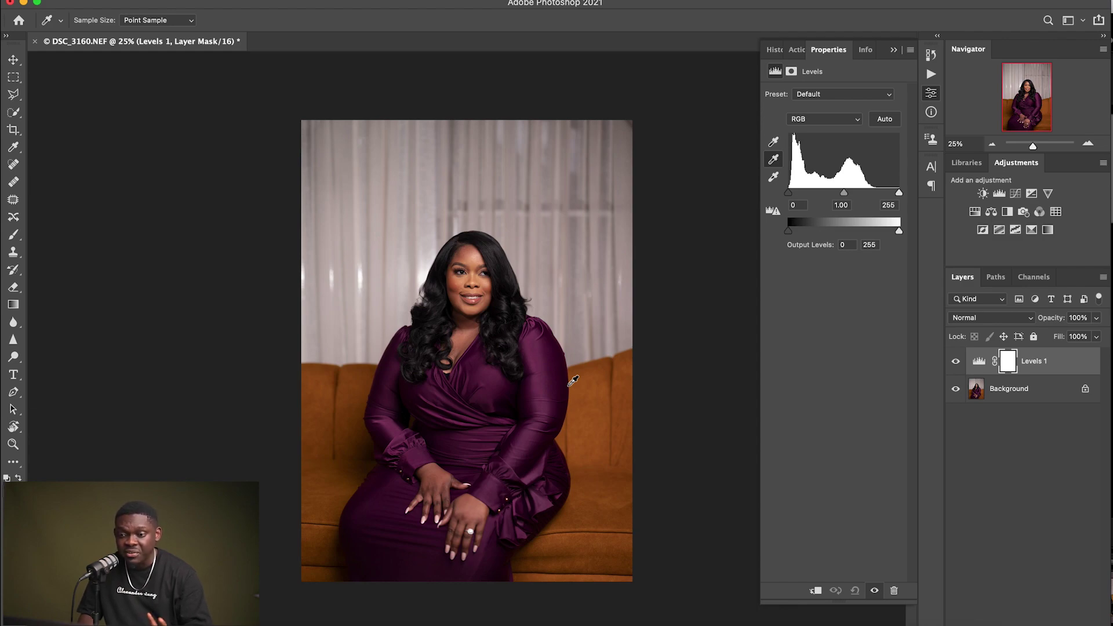
click(424, 257)
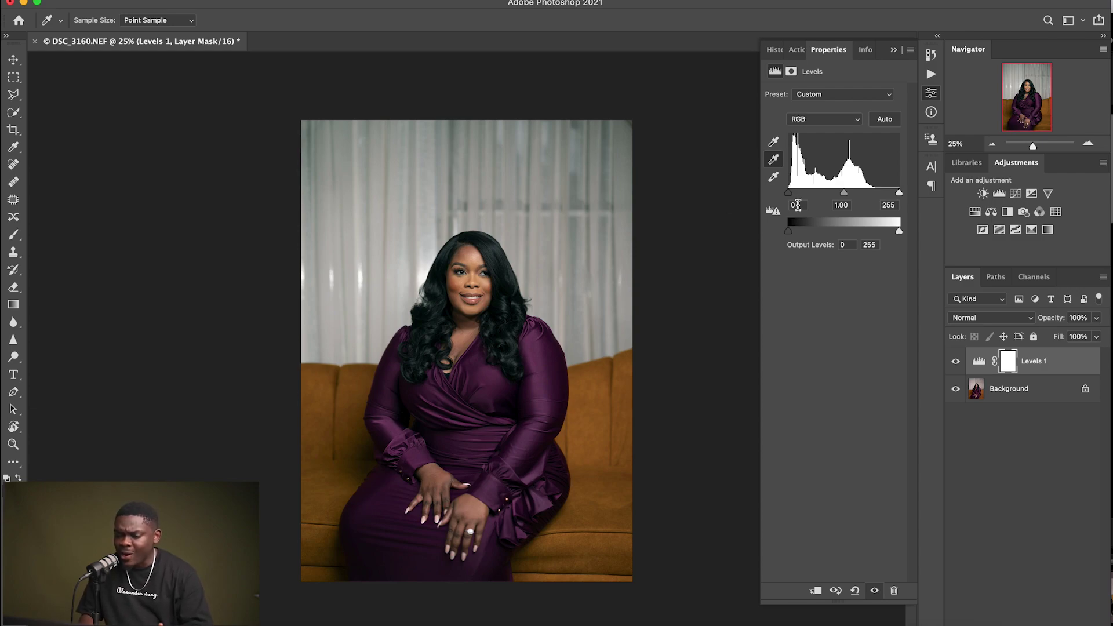
Step: Preview highlight clipping in Levels and set the white point on the brightest curtain spot beside the hair
click(774, 178)
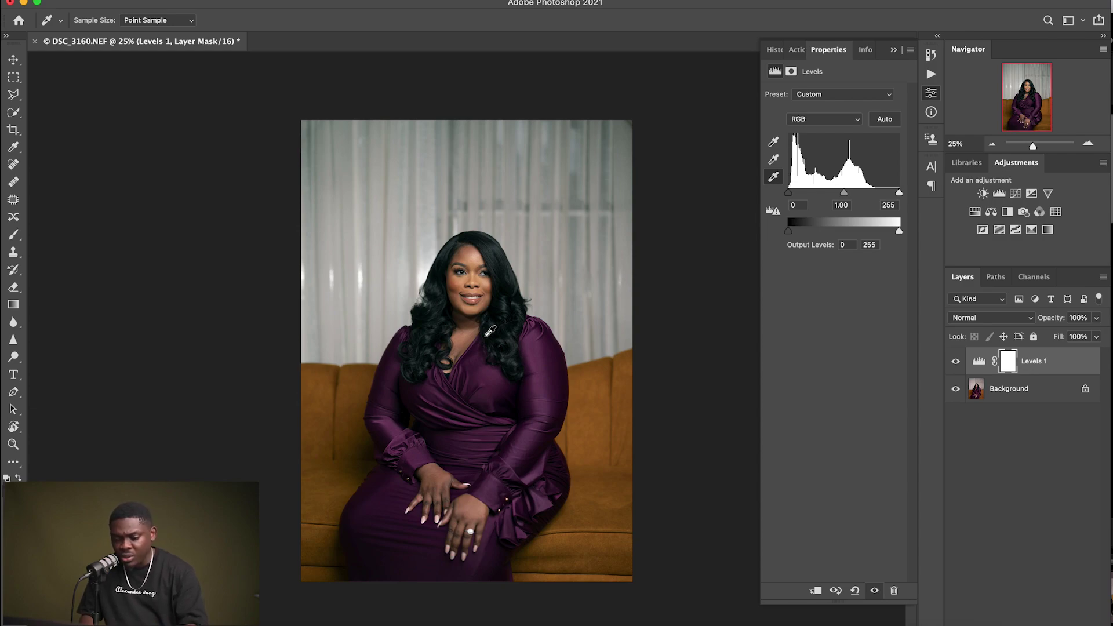
key(alt)
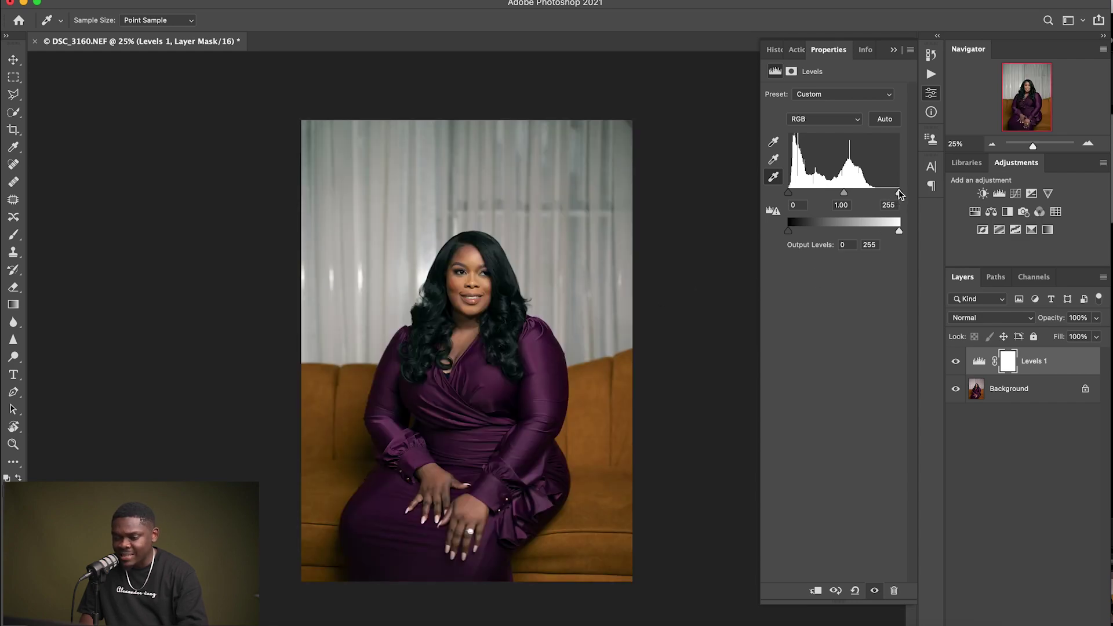
drag(899, 194, 891, 194)
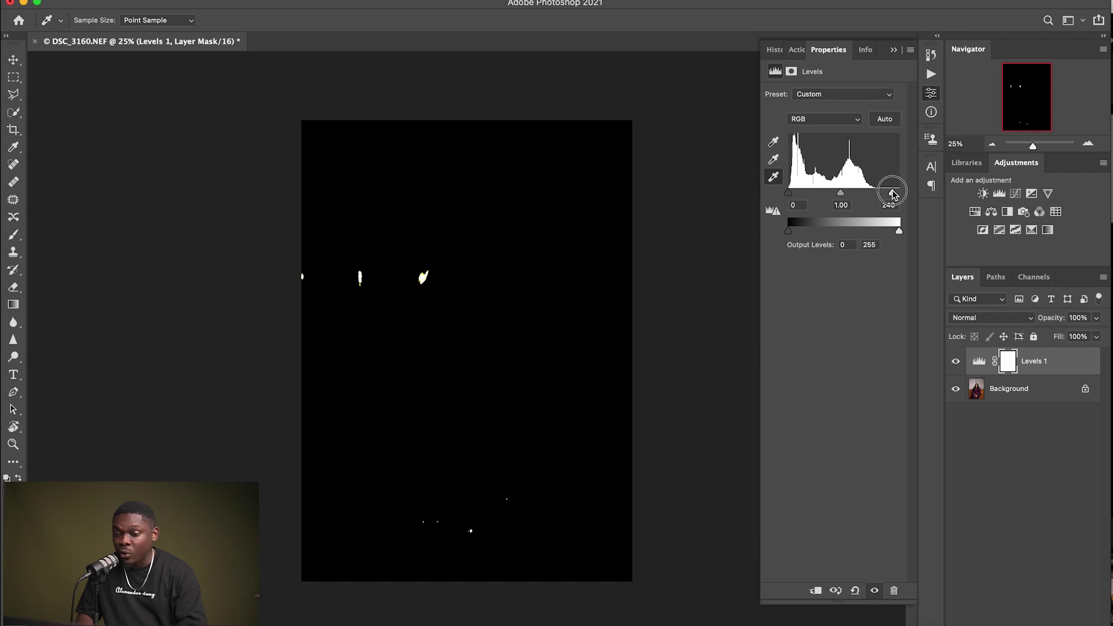
drag(893, 195, 893, 195)
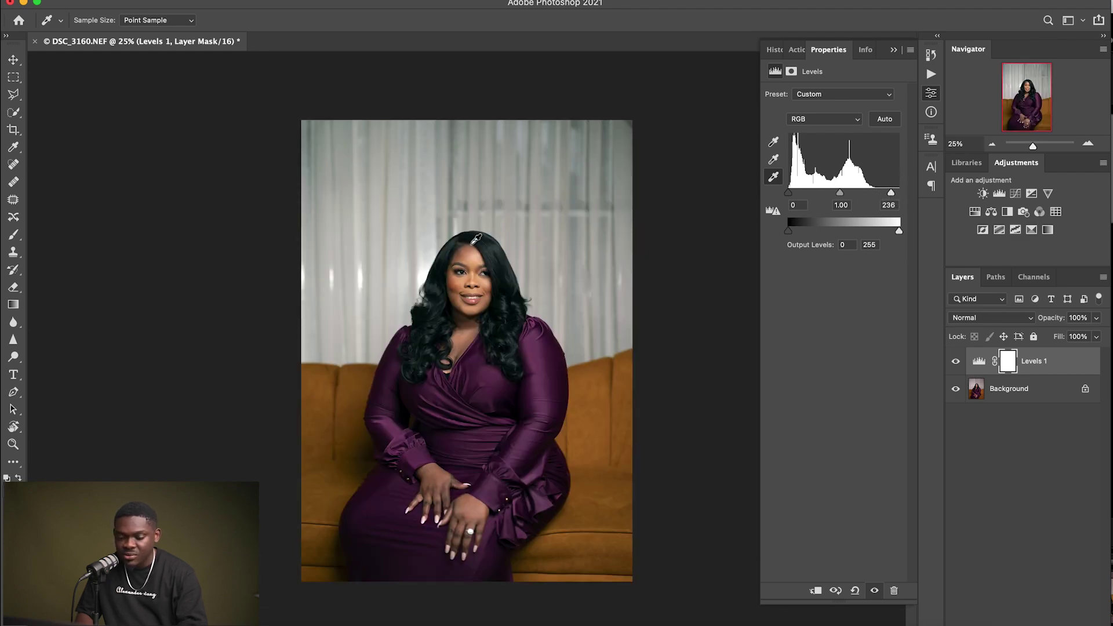
click(424, 275)
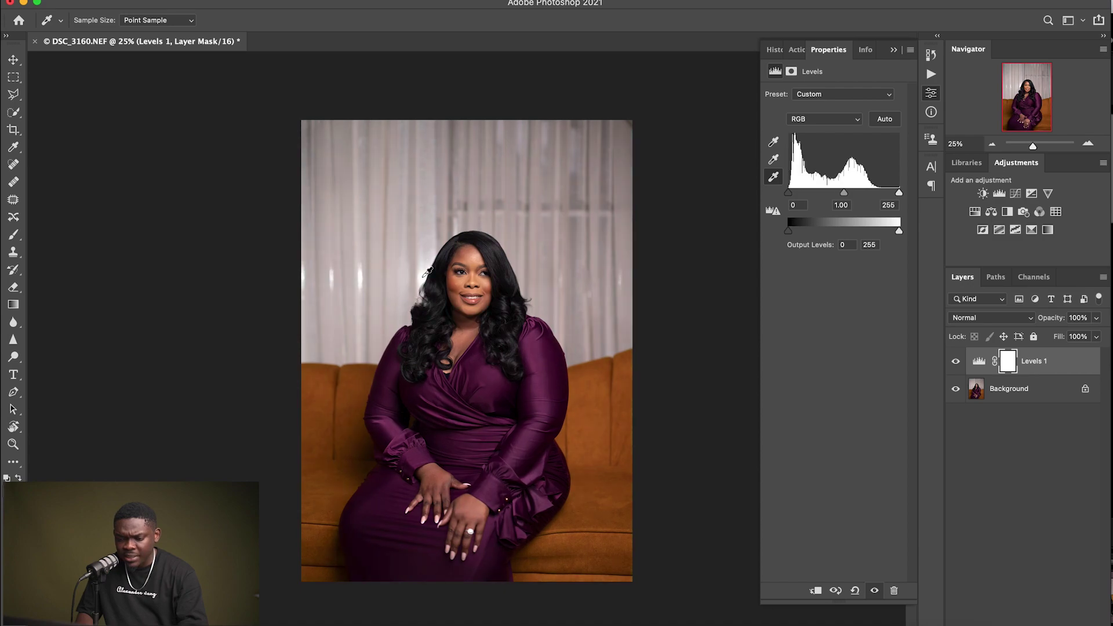
Step: Preview shadow clipping in Levels and set the black point on the darkest dress fold between the arm and waist
click(774, 144)
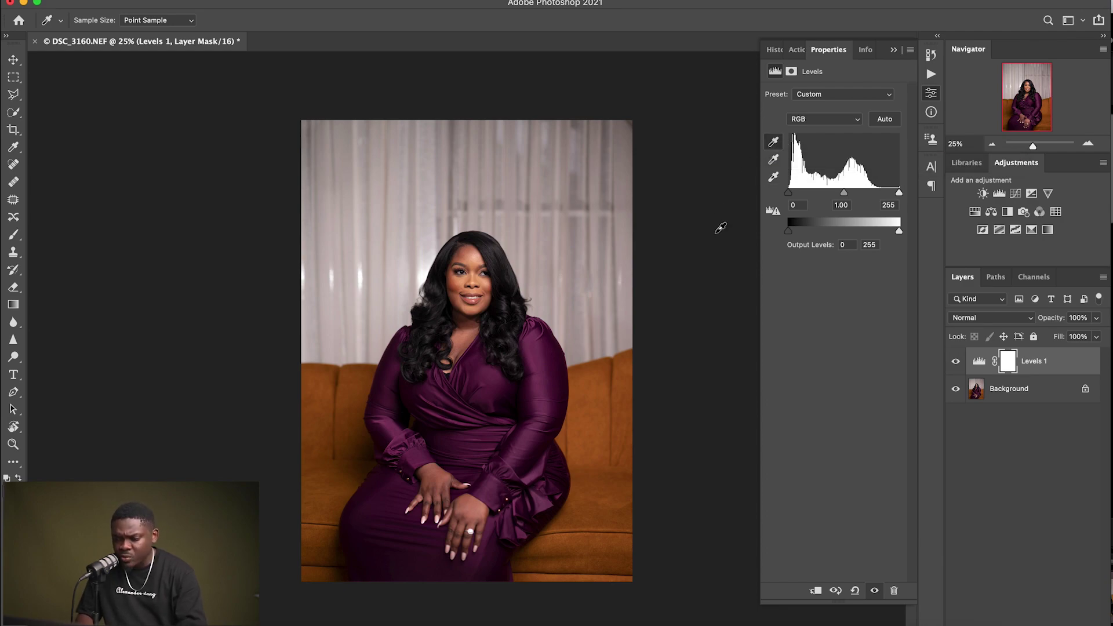
alt+click(790, 195)
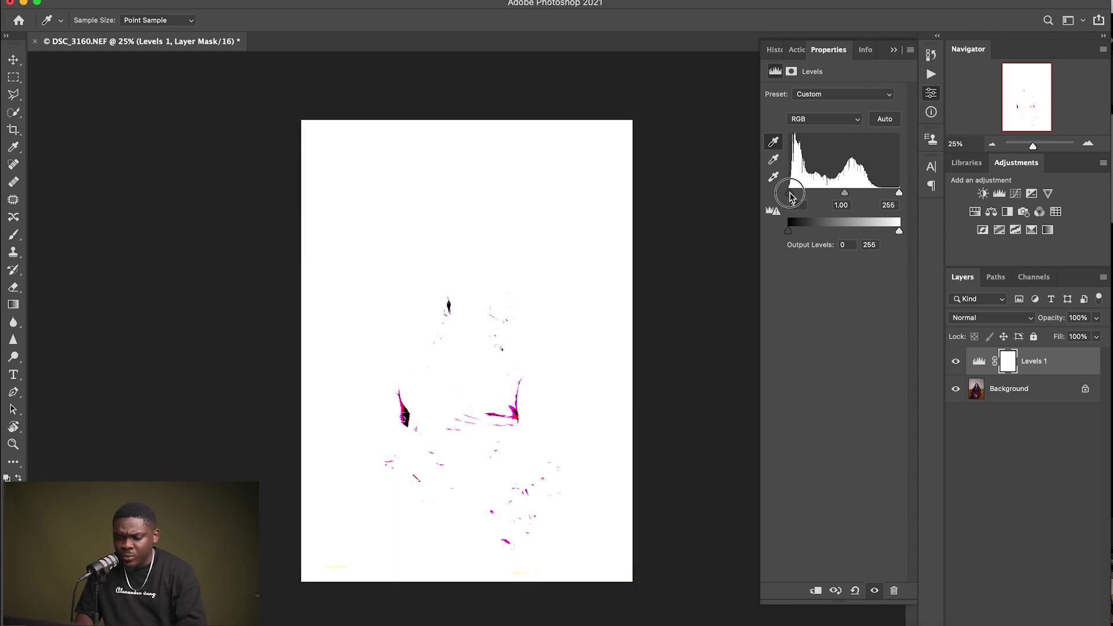
drag(792, 197, 793, 197)
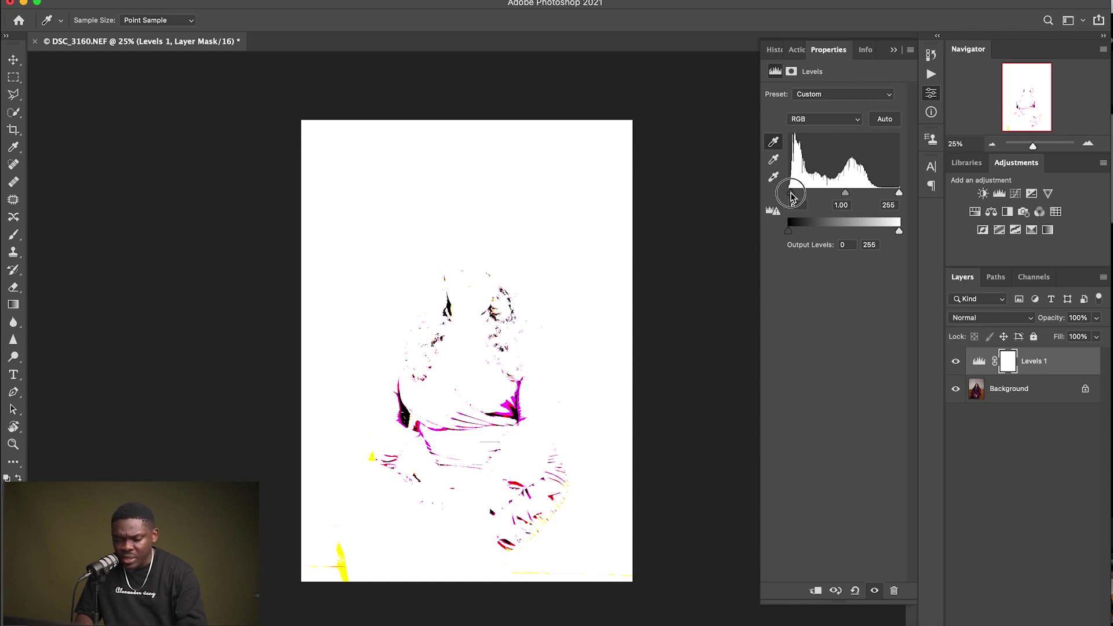
drag(792, 197, 792, 197)
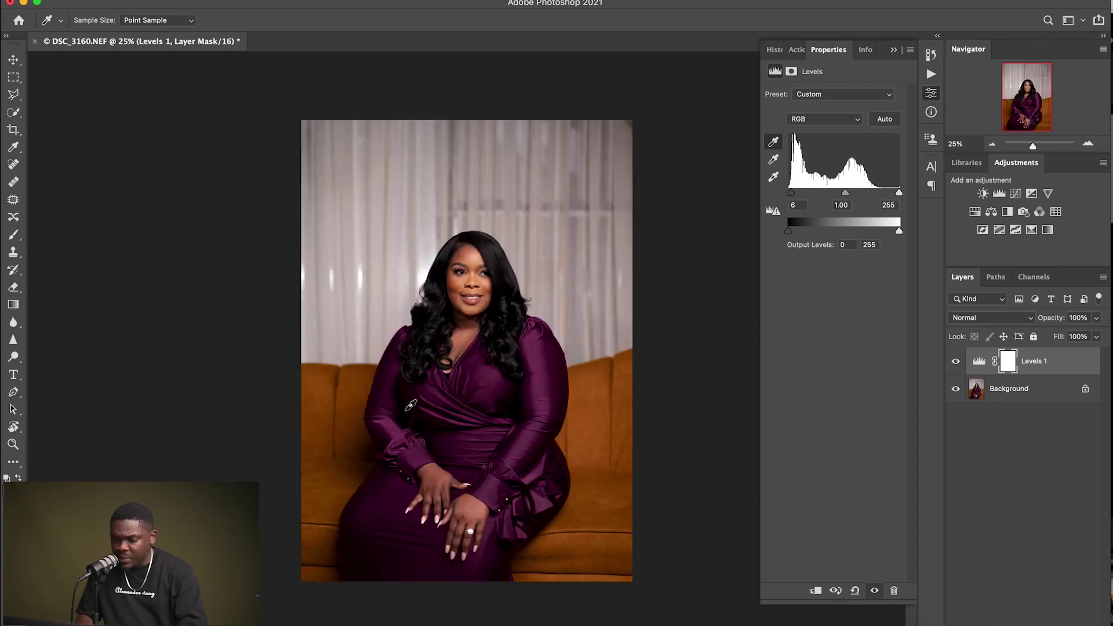
key(super+z)
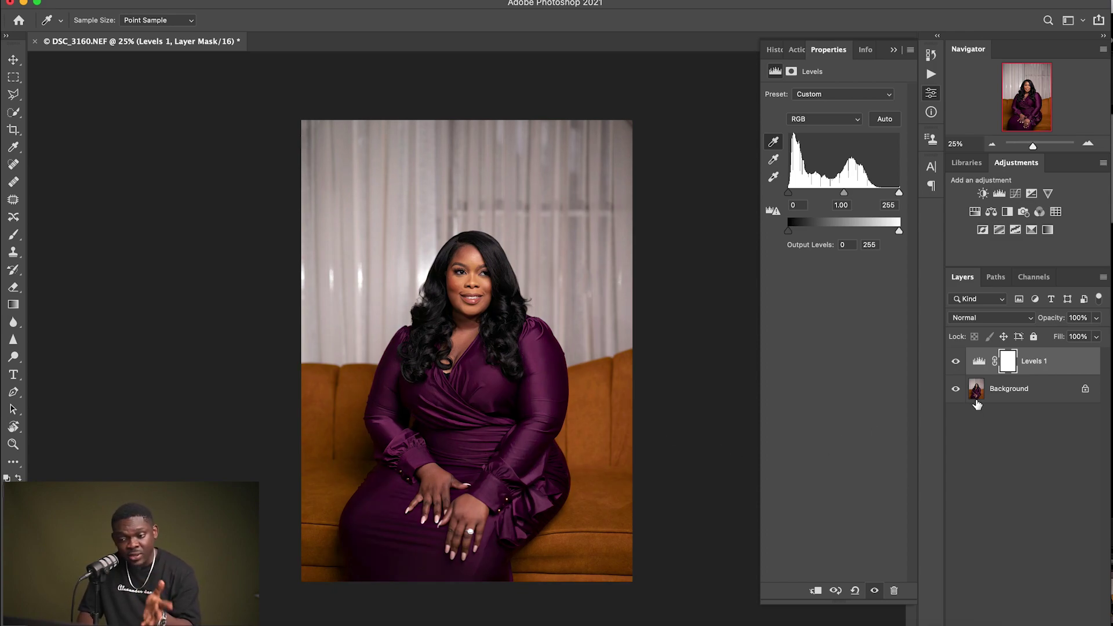
Step: Compare the portrait with and without the Levels adjustment by switching its layer's visibility repeatedly
click(956, 362)
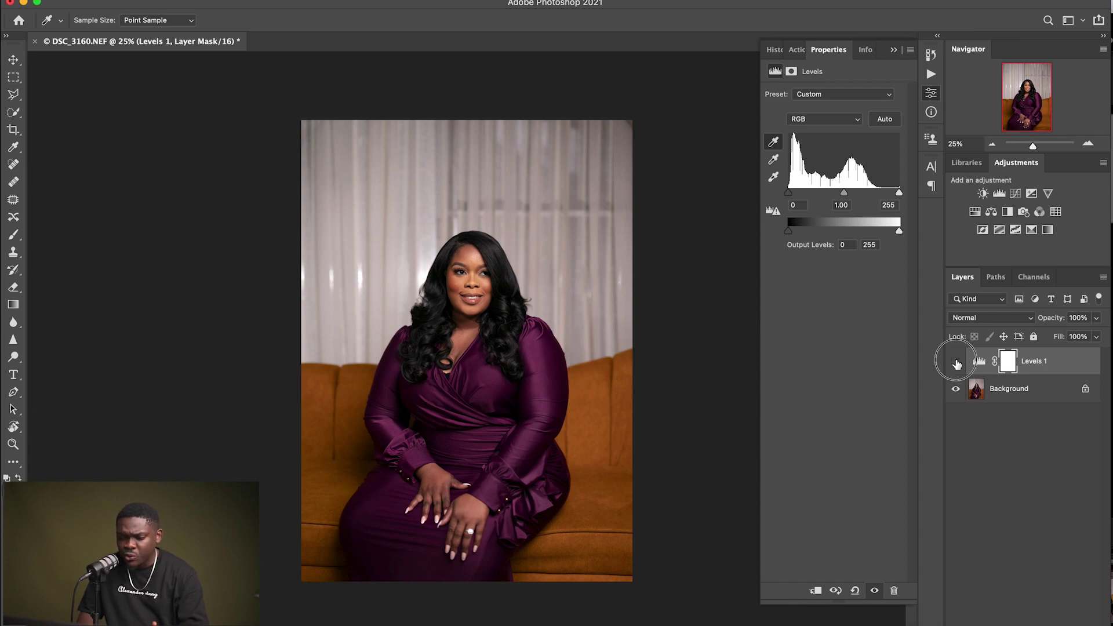
click(956, 361)
click(956, 362)
click(956, 362)
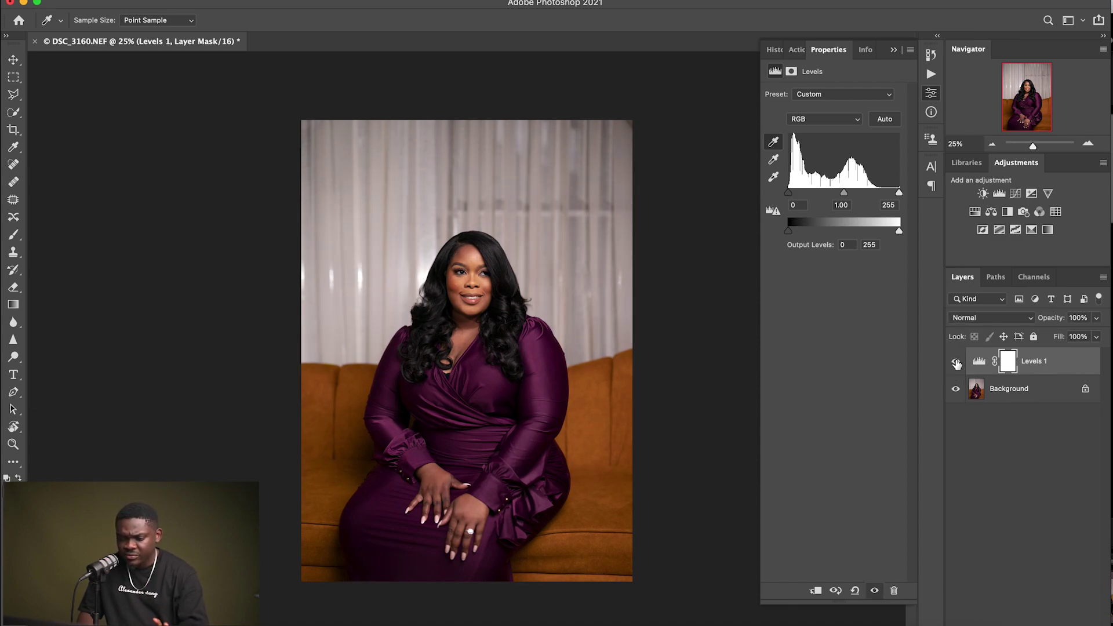
click(956, 362)
click(956, 362)
click(956, 361)
click(956, 362)
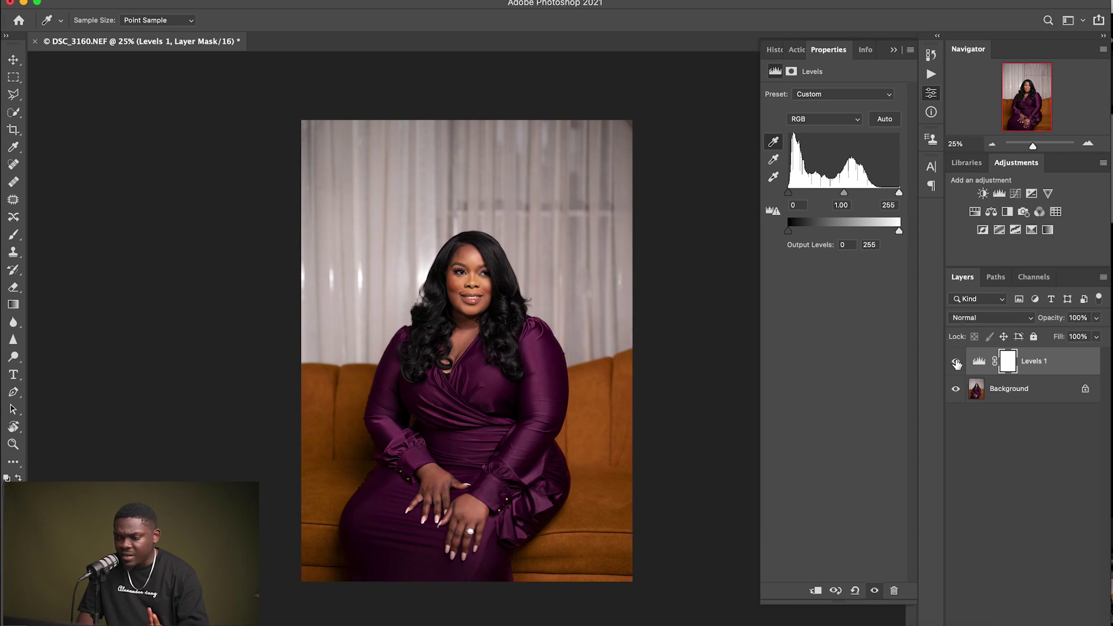
Step: Check the sampled gray, white and black points against the original by hiding and showing the Levels layer
click(956, 362)
click(956, 362)
click(956, 362)
click(956, 362)
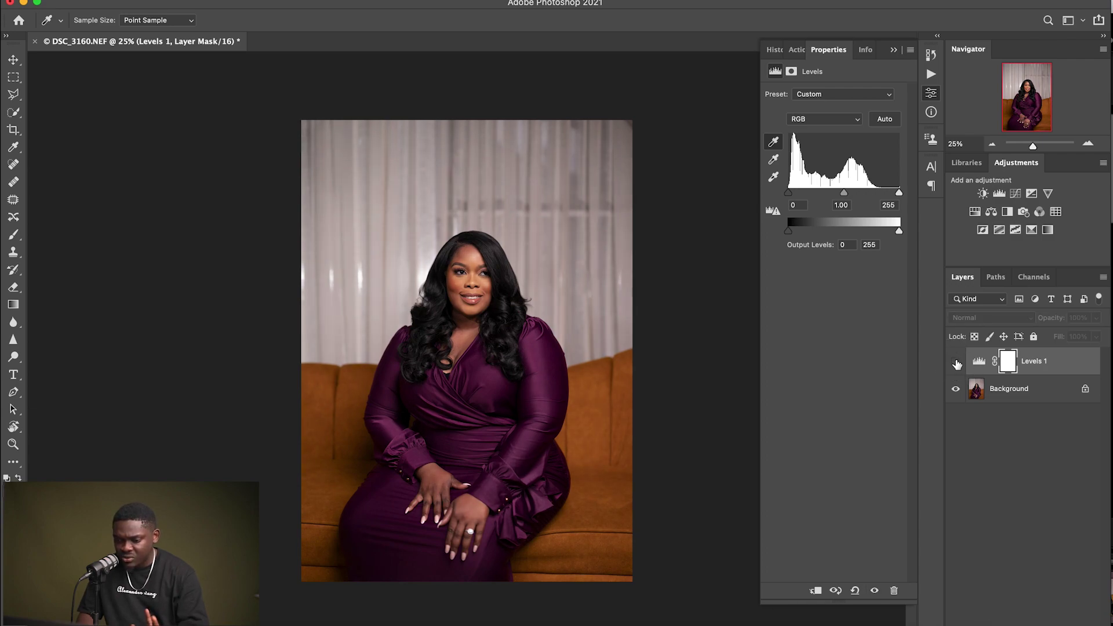
click(956, 362)
click(956, 361)
click(956, 362)
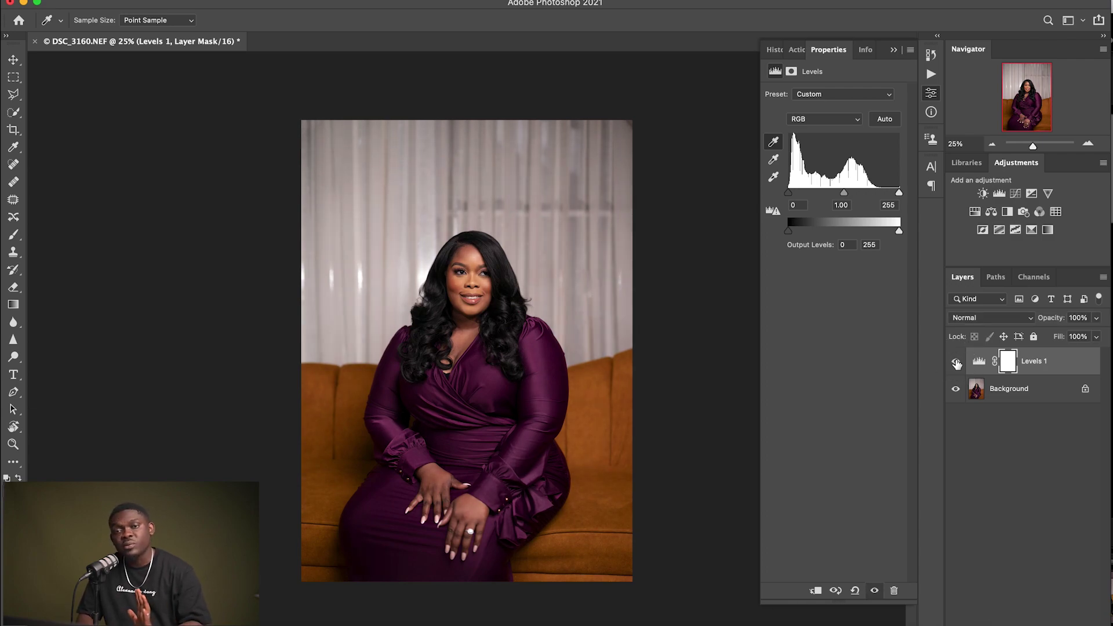
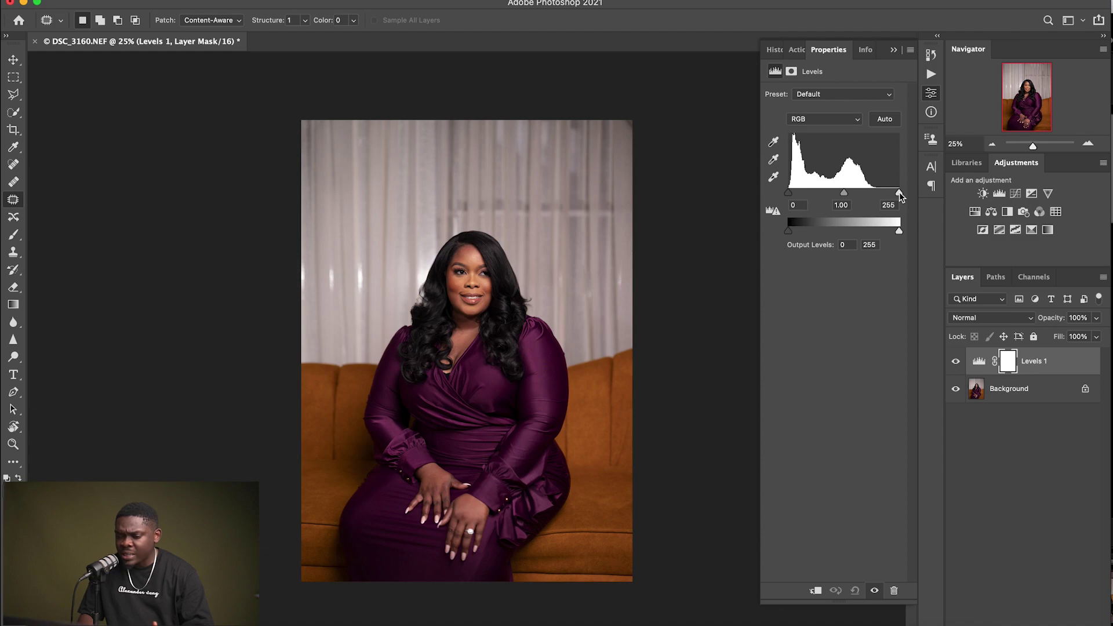
Step: Set the RGB white input level to 206 and the black input level to 2 on the default Levels layer
mouse_move(899, 193)
mouse_down()
mouse_move(840, 201)
mouse_move(900, 196)
mouse_move(889, 197)
mouse_up()
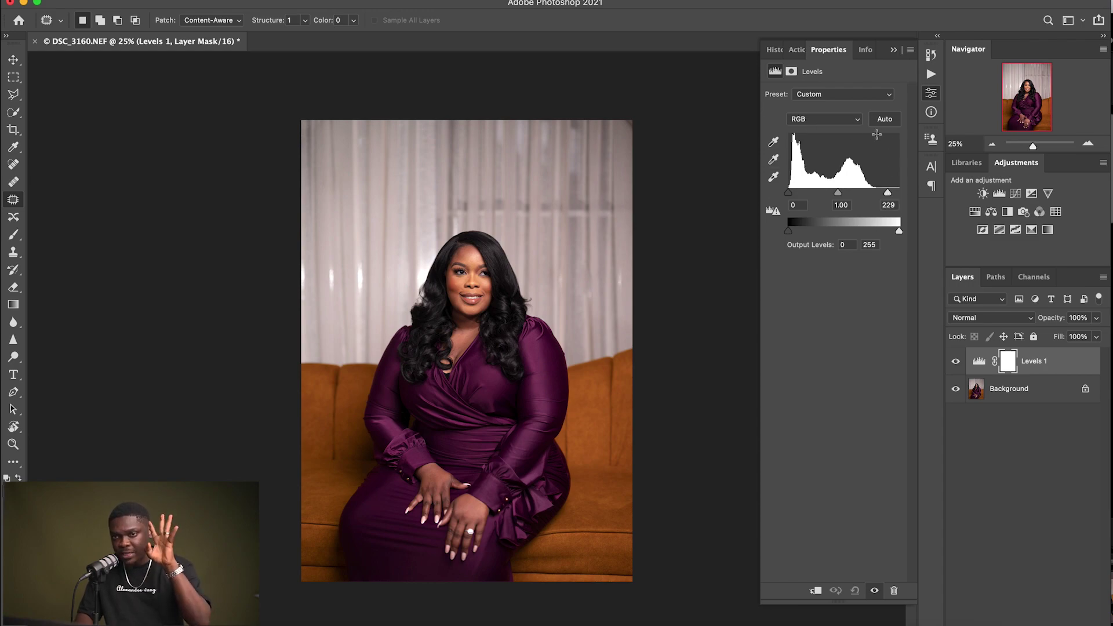
drag(889, 193, 901, 197)
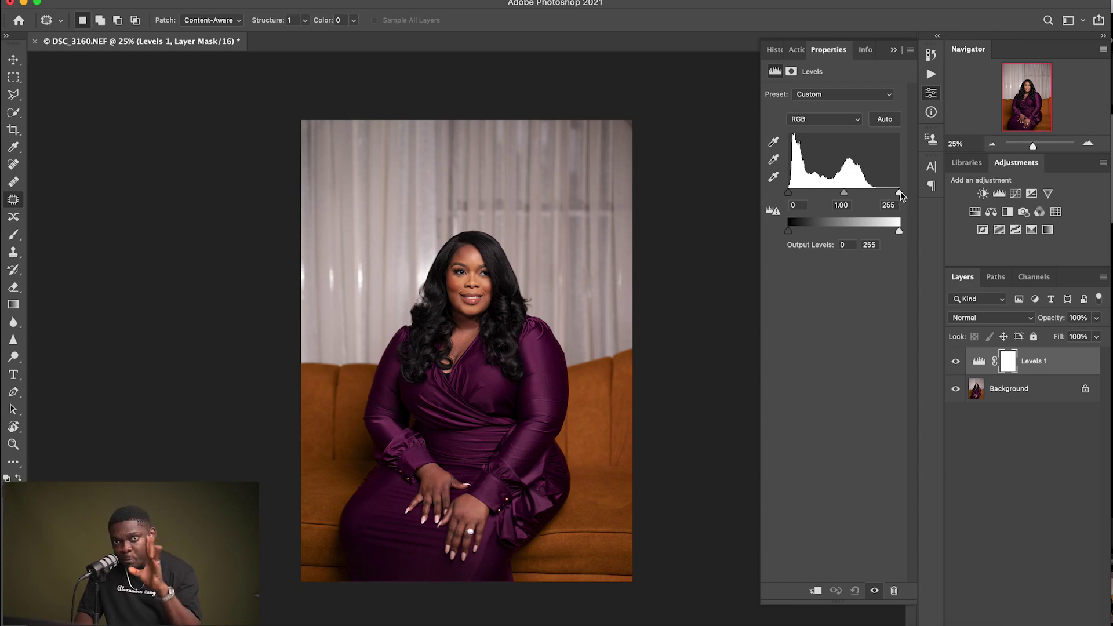
drag(900, 194, 878, 195)
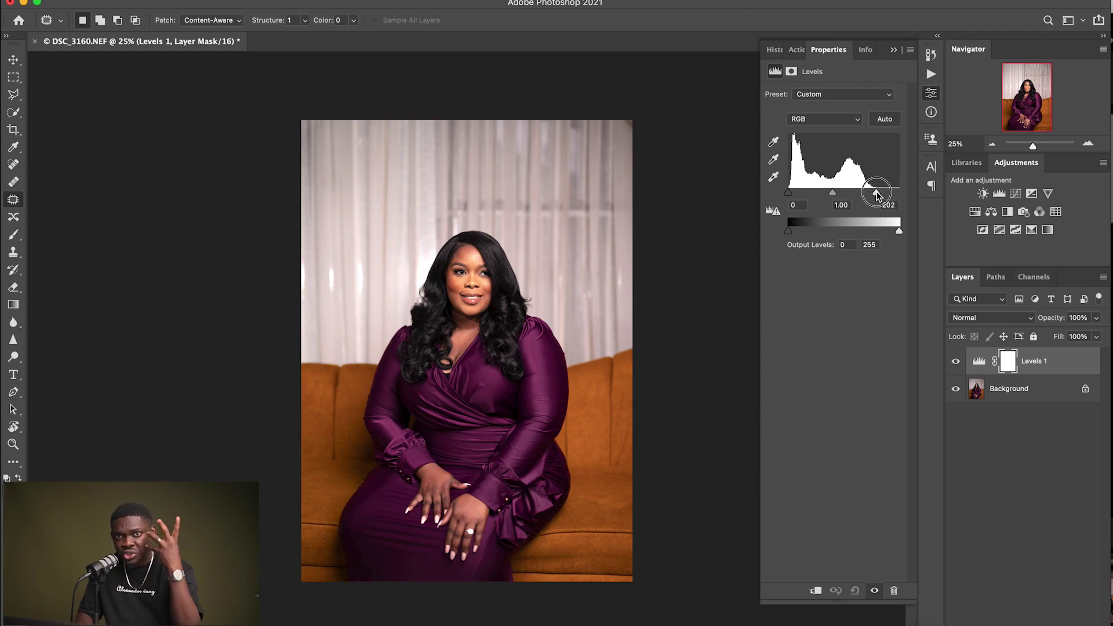
drag(878, 196, 880, 194)
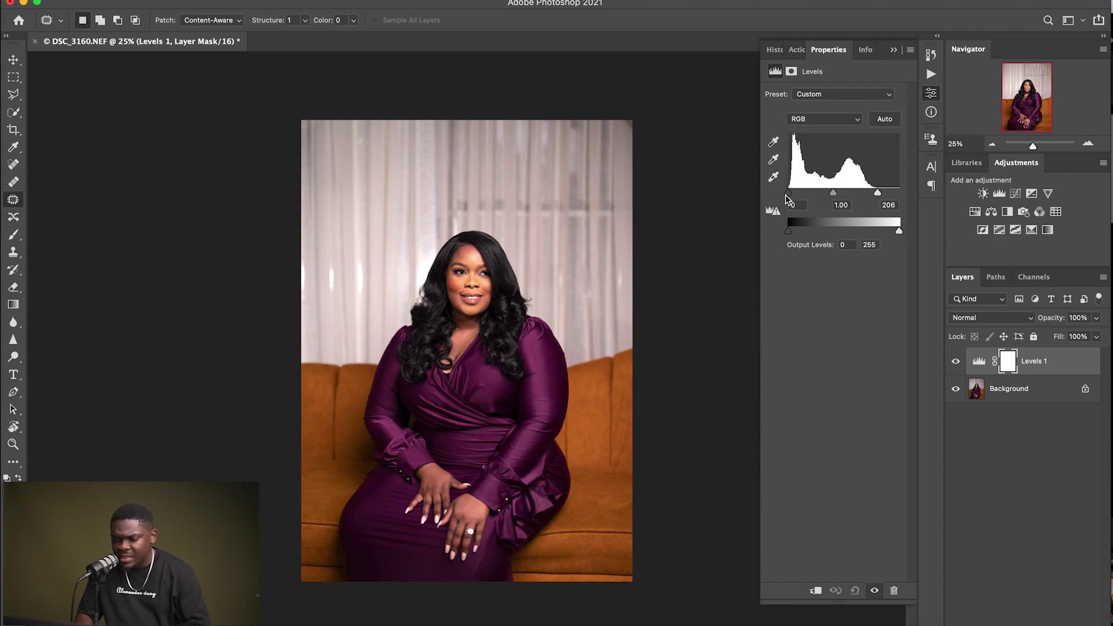
drag(789, 194, 790, 194)
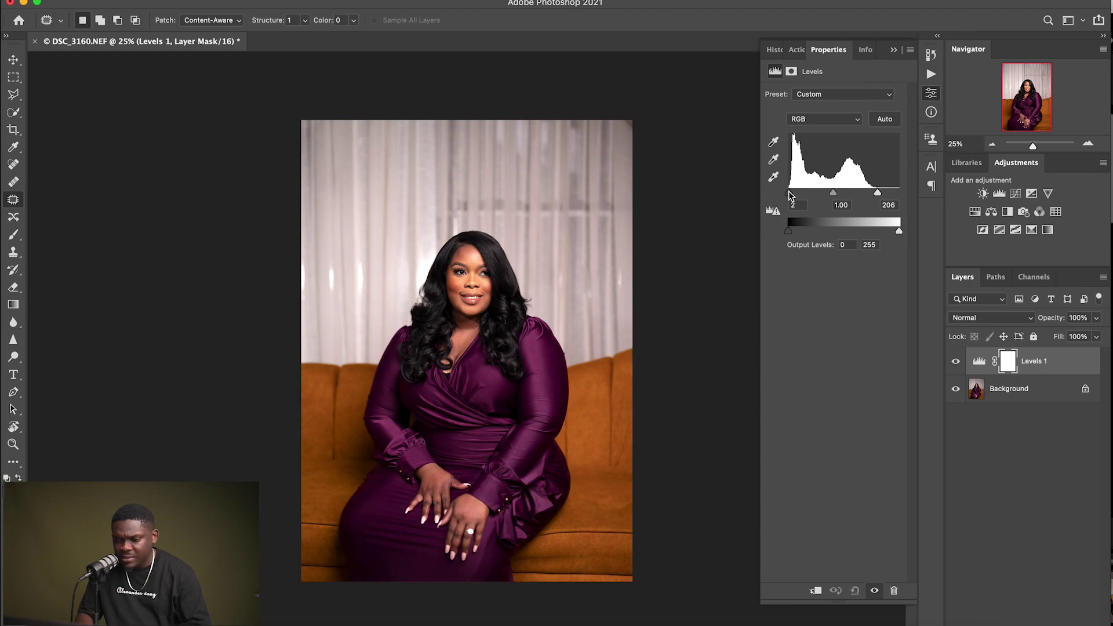
click(791, 195)
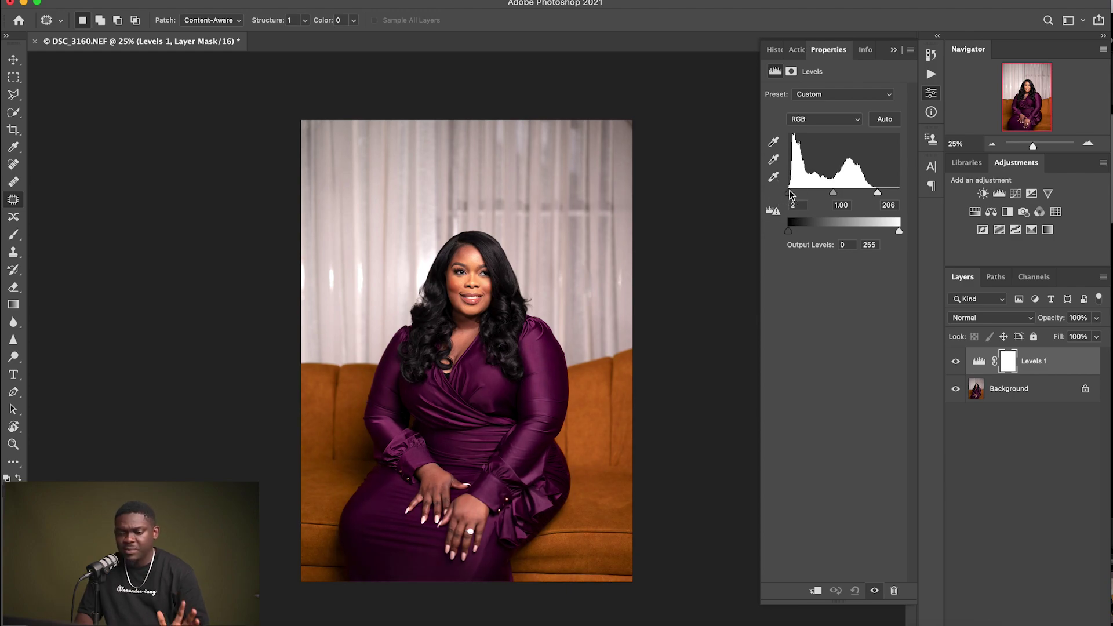
Step: Compare the manually adjusted RGB levels with the original portrait by hiding and showing the Levels layer
click(956, 363)
click(956, 363)
click(956, 362)
click(956, 363)
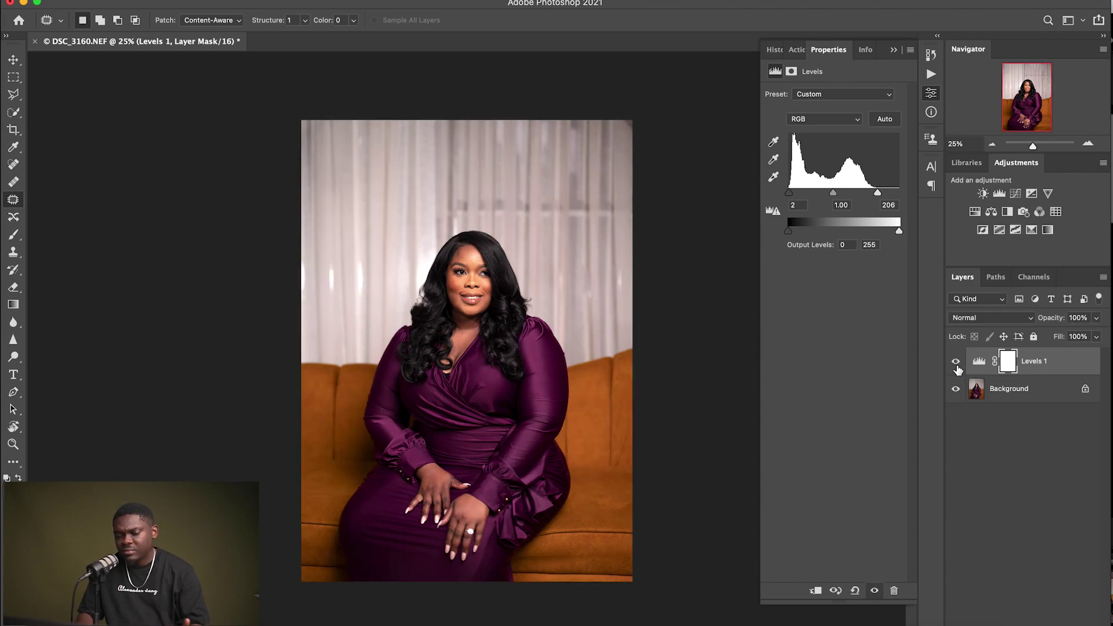
click(956, 363)
click(956, 363)
click(956, 363)
click(956, 363)
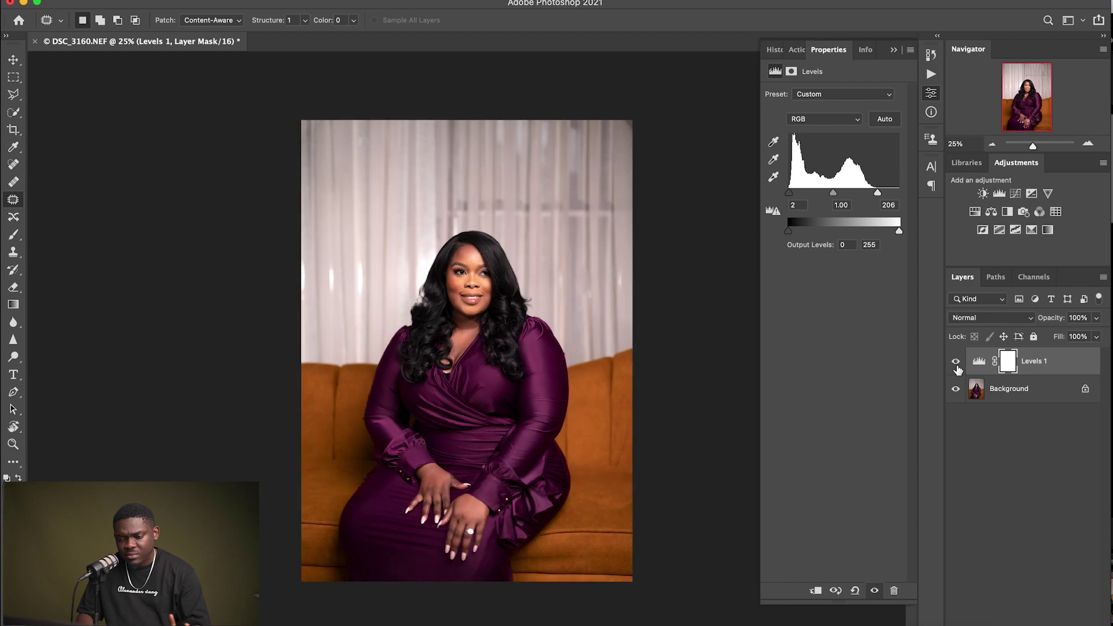
click(956, 363)
click(956, 363)
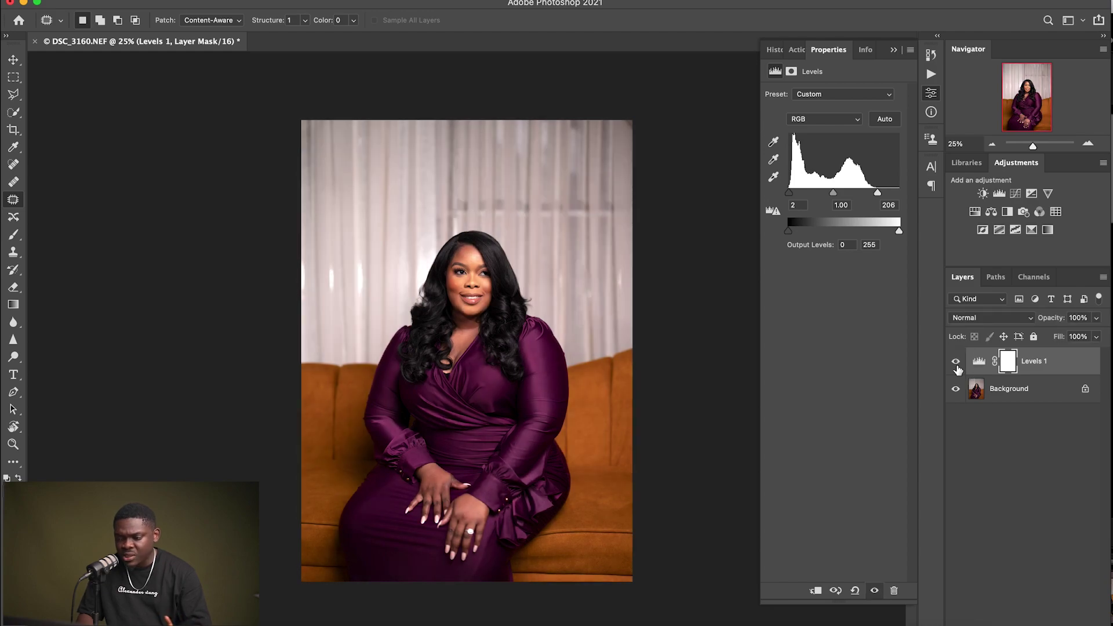
Step: With the Levels layer hidden, try a Brightness/Contrast adjustment layer at brightness 30 and contrast 21, and delete it again
click(956, 363)
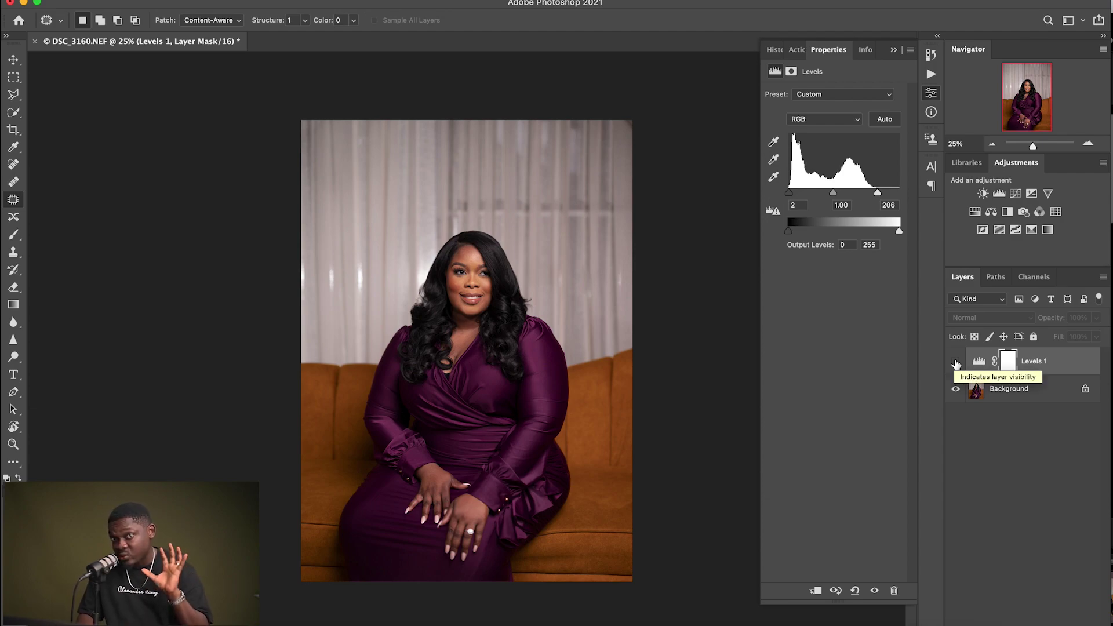
click(984, 194)
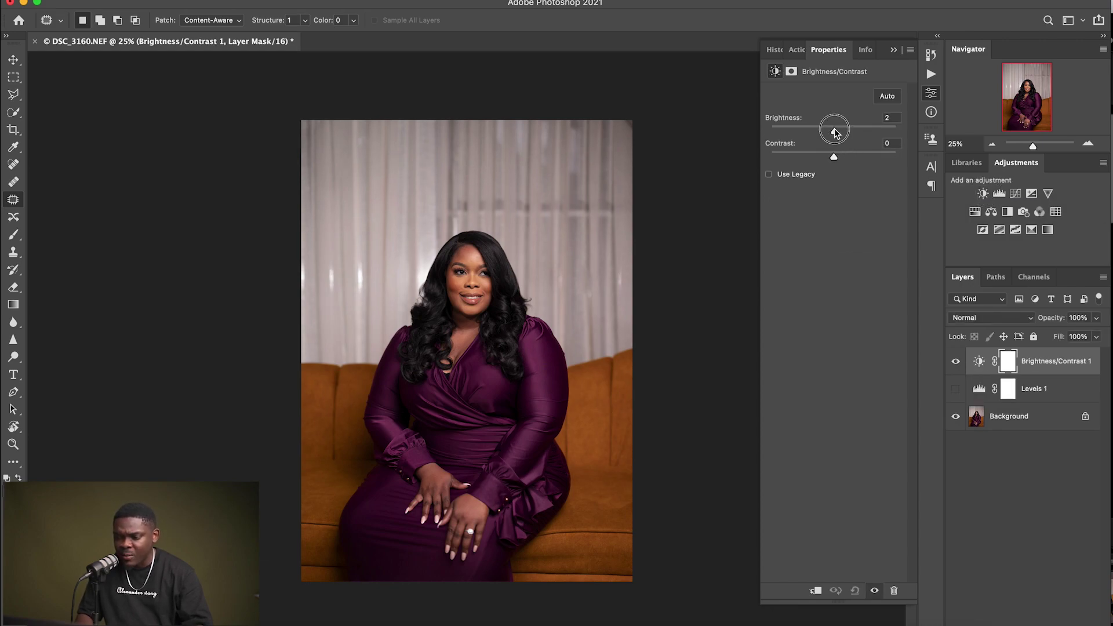
mouse_move(835, 132)
mouse_down()
mouse_move(864, 134)
mouse_move(850, 132)
mouse_move(858, 155)
mouse_move(844, 155)
mouse_move(846, 134)
mouse_up()
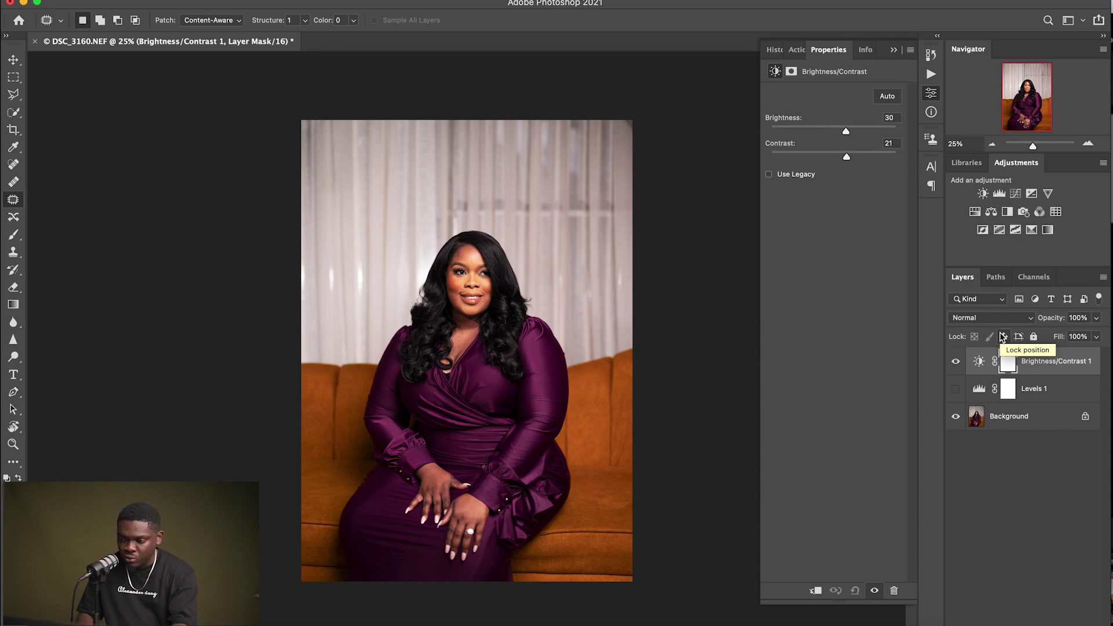
key(Delete)
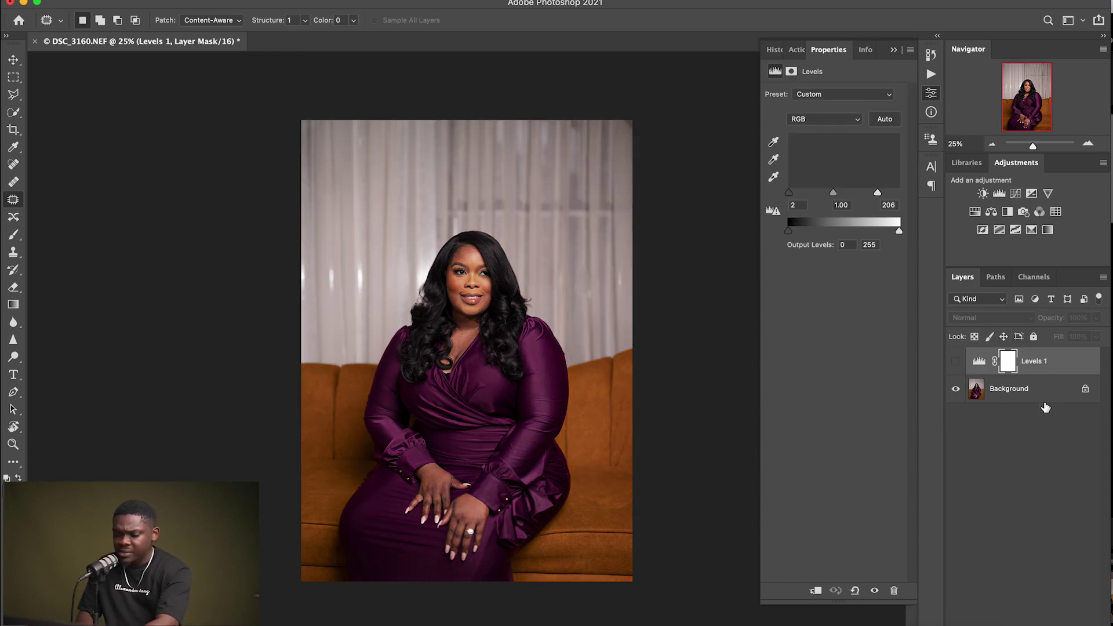
Step: Compare the portrait before and after the Levels correction, leaving the Levels layer shown
click(956, 362)
click(957, 362)
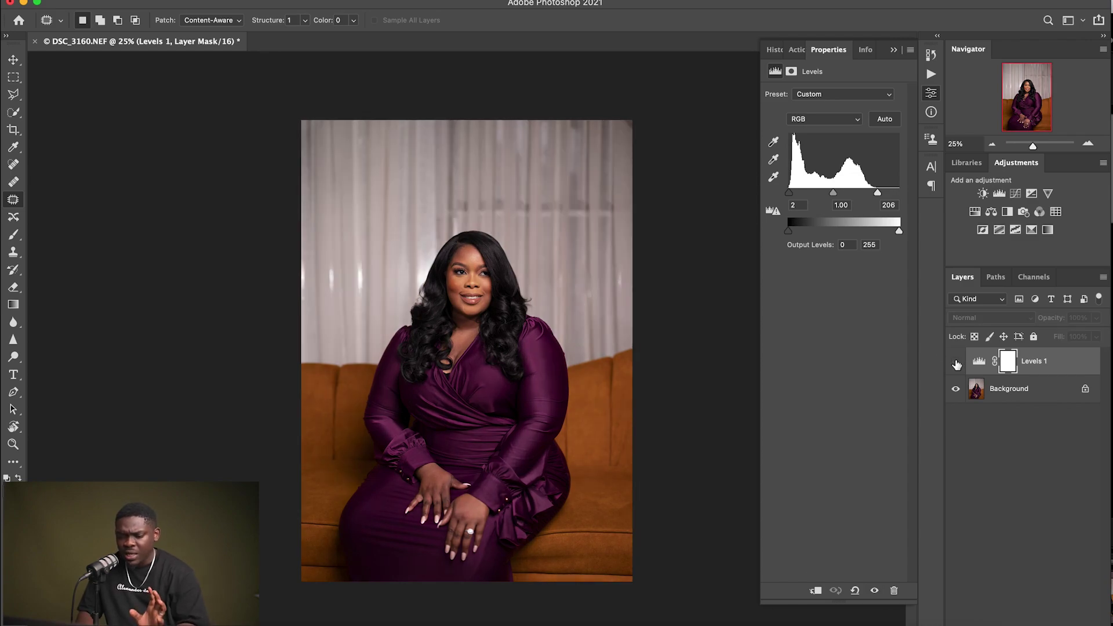
click(956, 362)
click(957, 363)
click(957, 363)
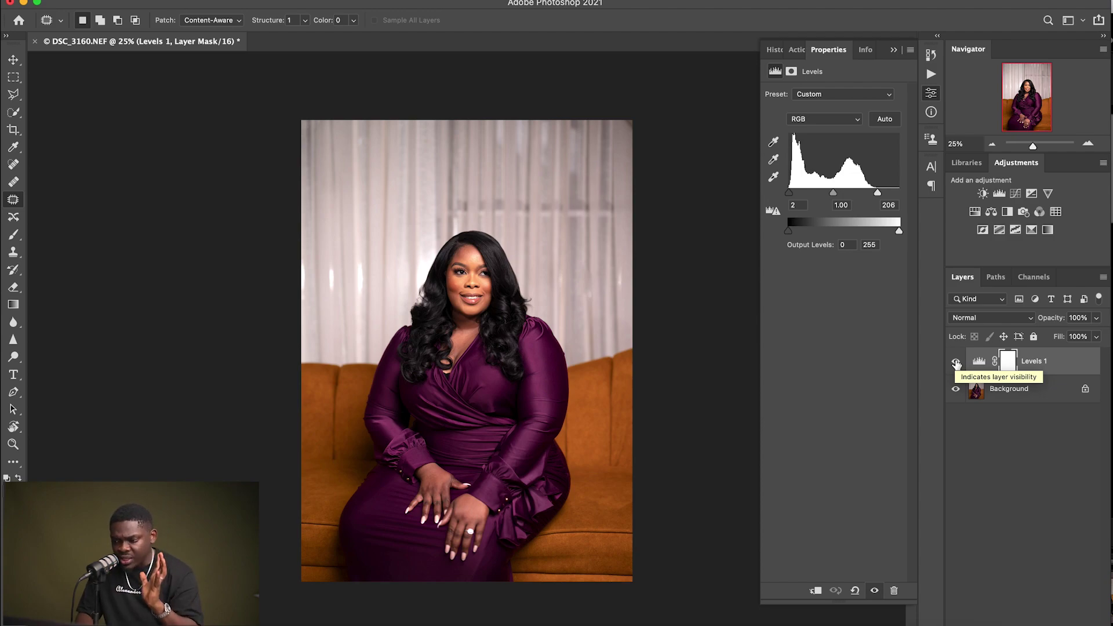
click(956, 363)
click(957, 362)
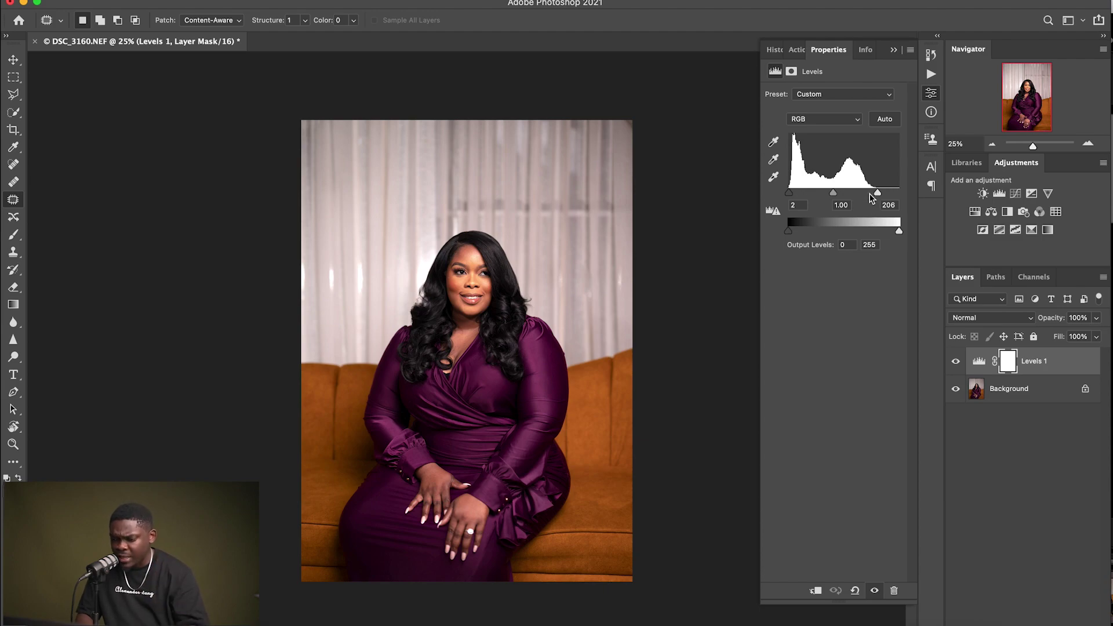
Step: Set the Levels RGB white input level to 198 and black input level to 3, and check against the original
drag(878, 196, 874, 194)
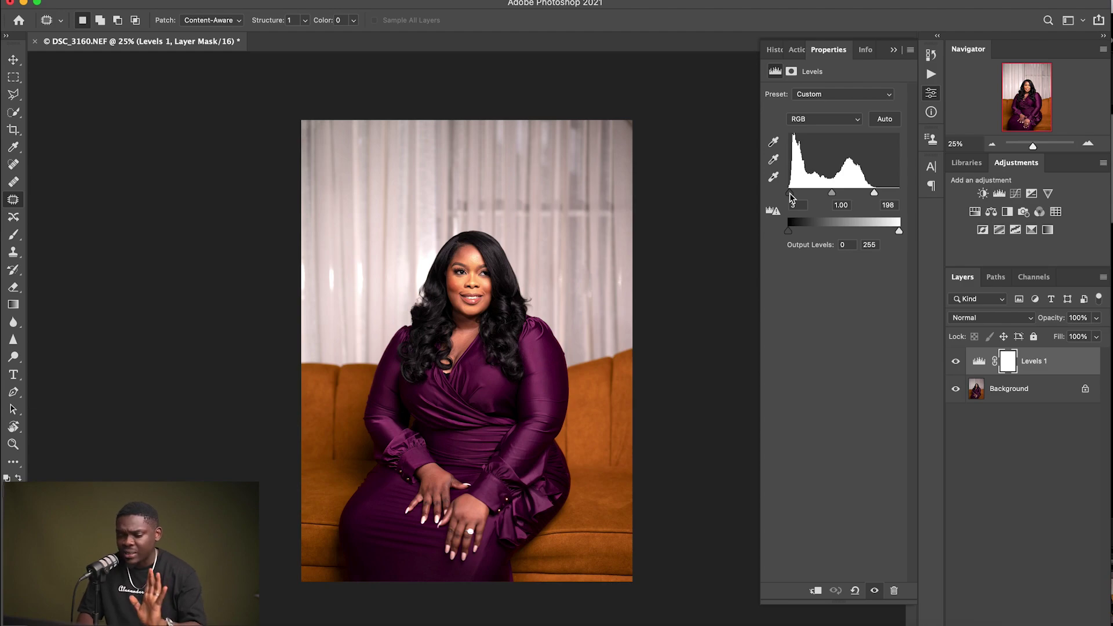
click(957, 363)
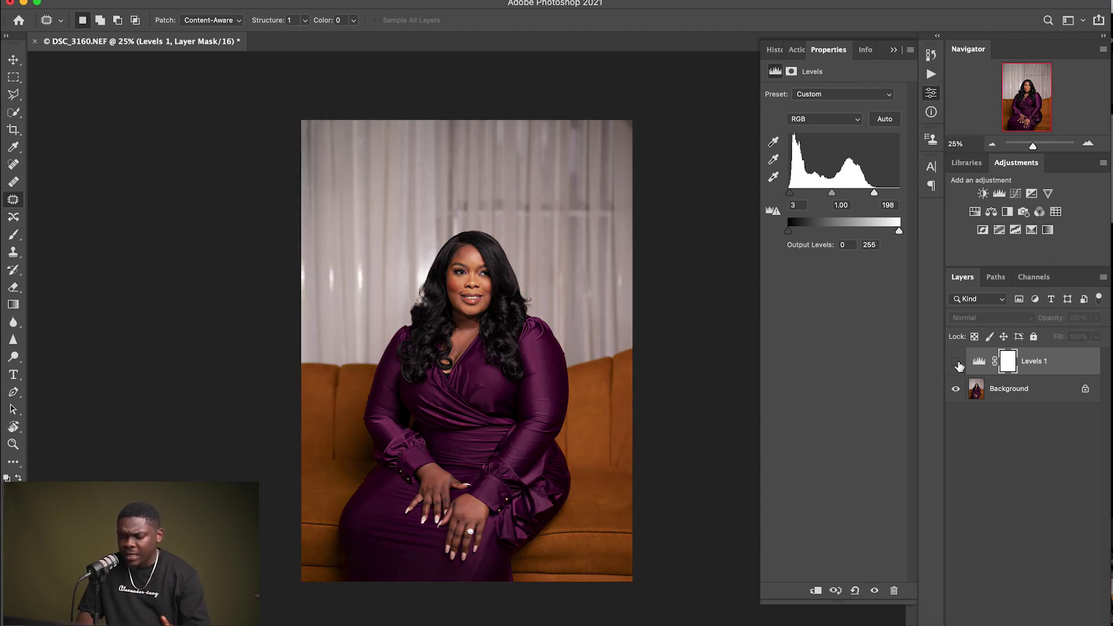
click(957, 362)
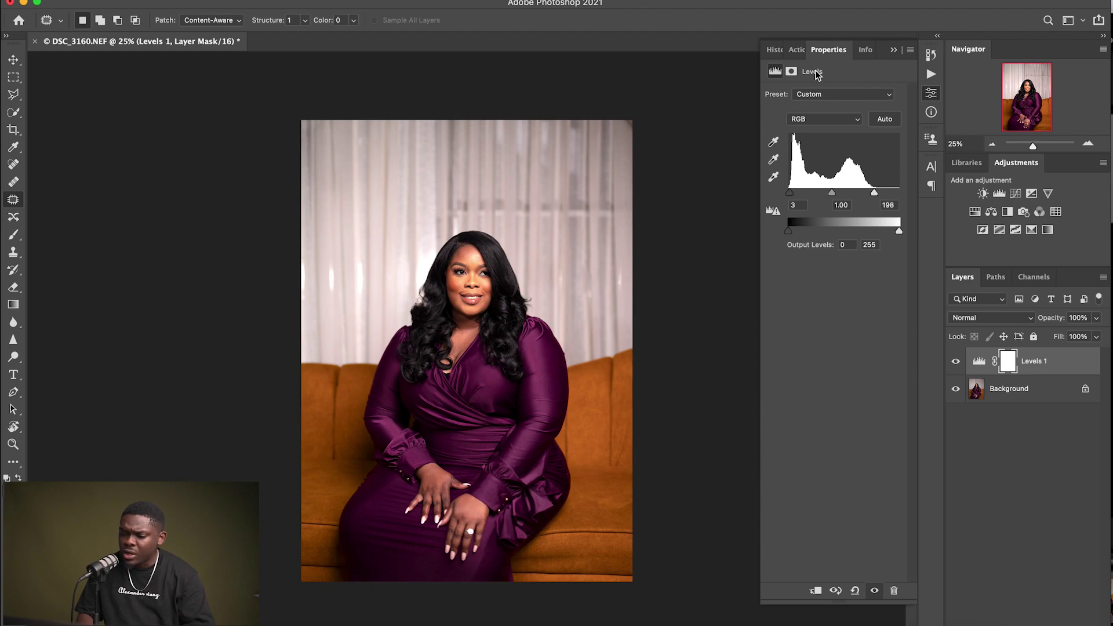
Step: In the Levels red channel, set the white input level to 241 and the black input level to 3
click(827, 120)
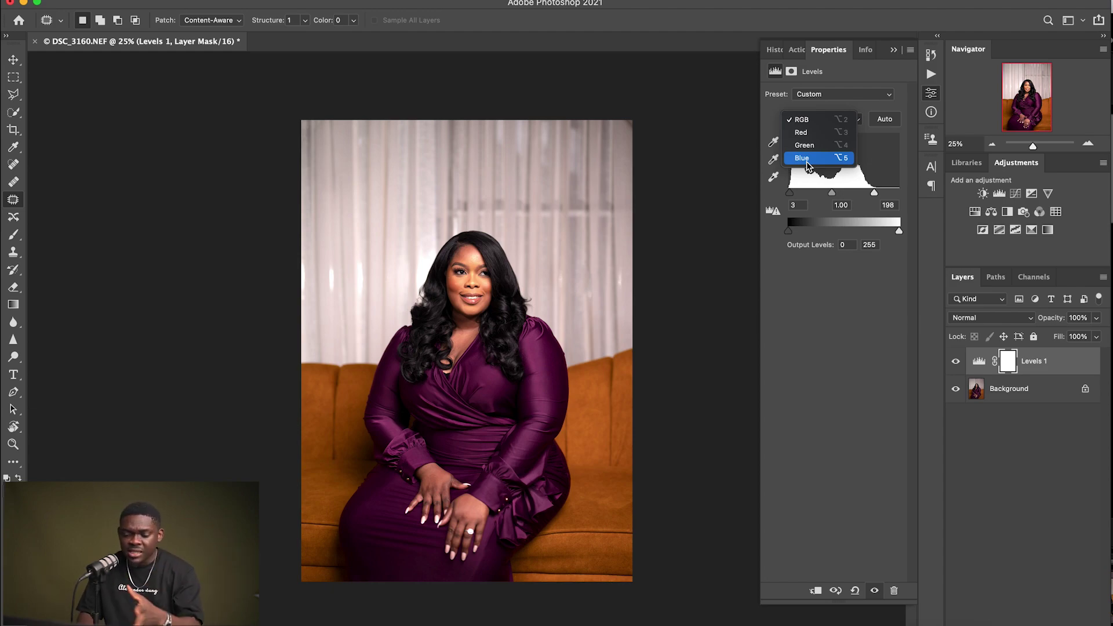
click(797, 133)
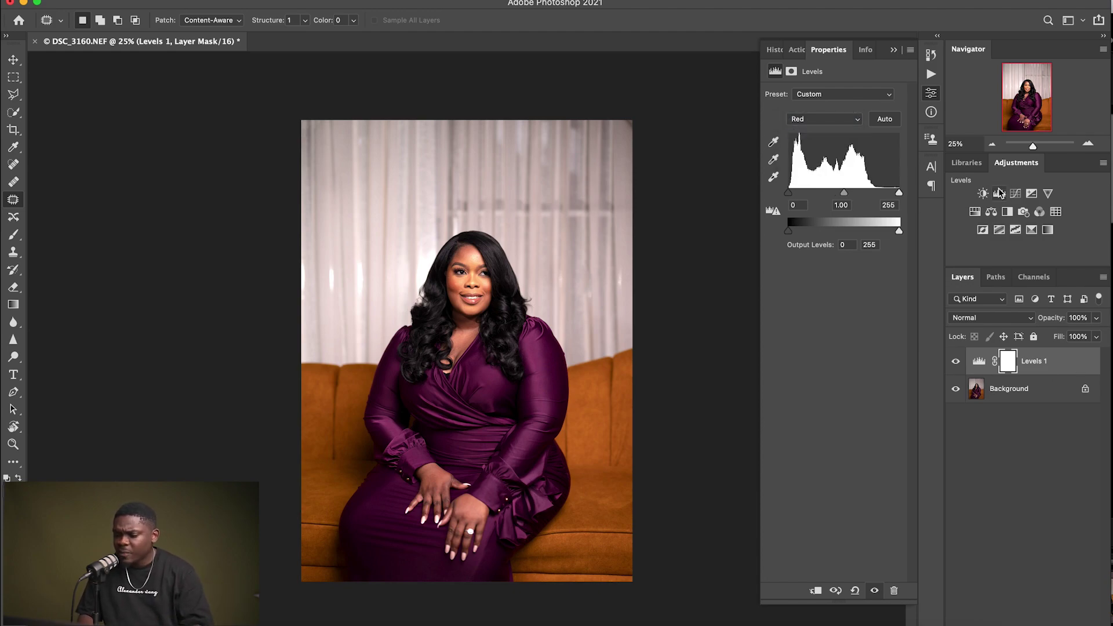
mouse_move(898, 192)
mouse_down()
mouse_move(845, 194)
mouse_move(892, 194)
mouse_up()
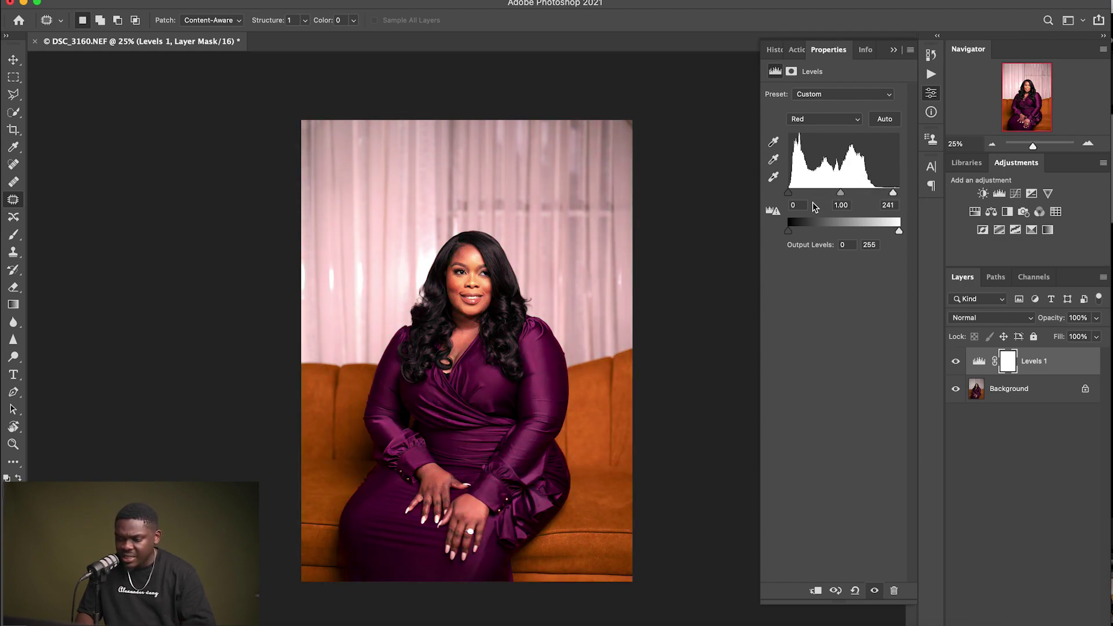
drag(788, 194, 790, 194)
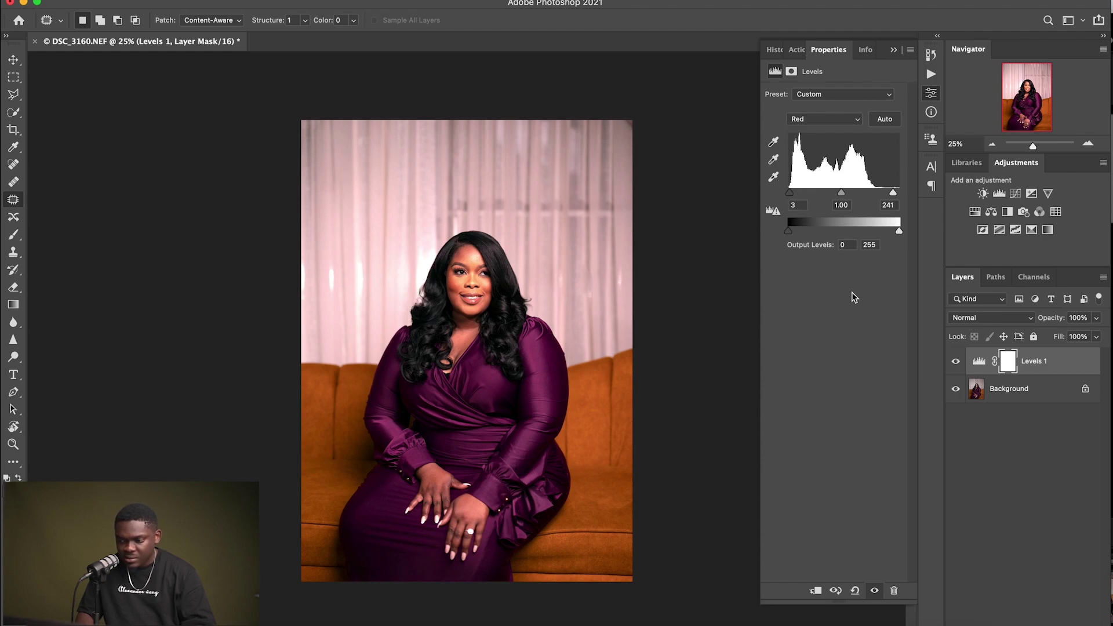
click(956, 362)
click(956, 362)
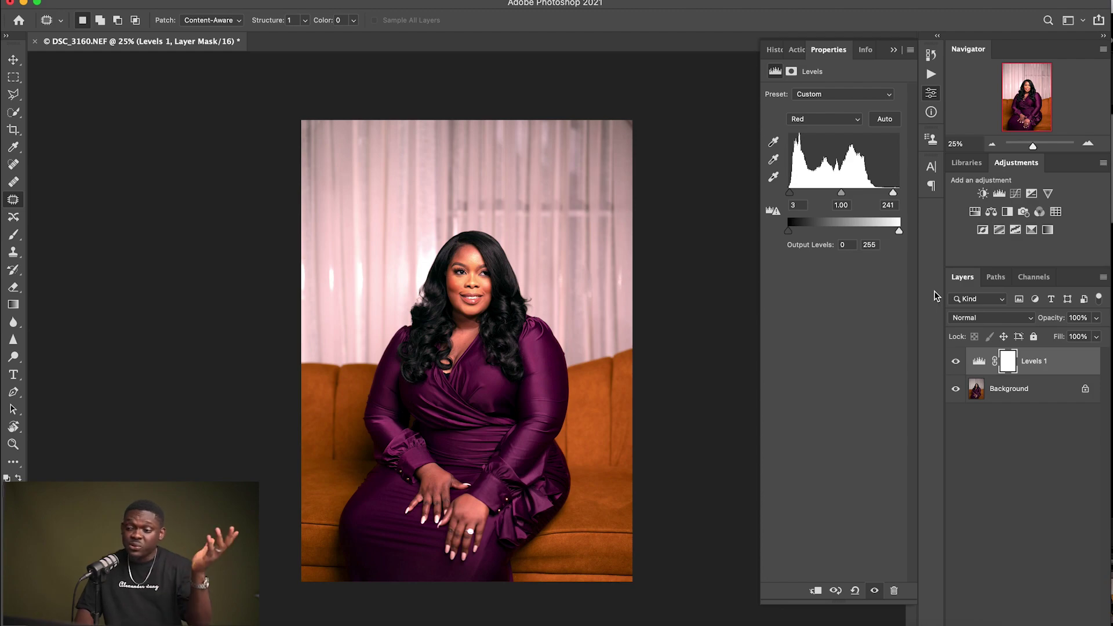
Step: In the Levels green channel, set the white input level to 236
click(819, 119)
click(818, 132)
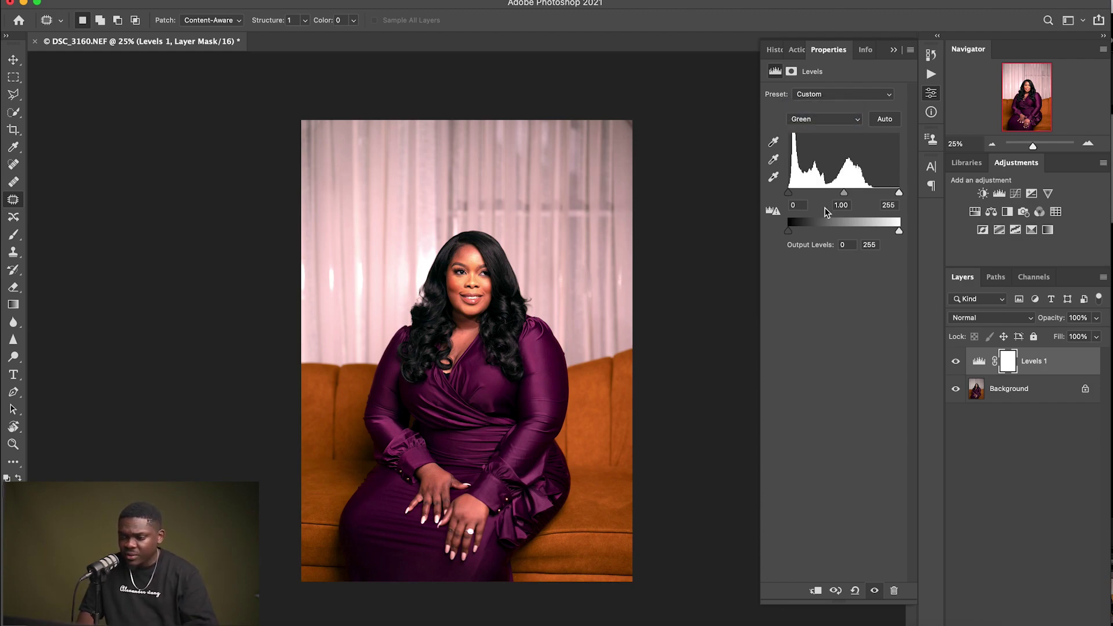
mouse_move(899, 194)
mouse_down()
mouse_move(850, 195)
mouse_move(892, 197)
mouse_up()
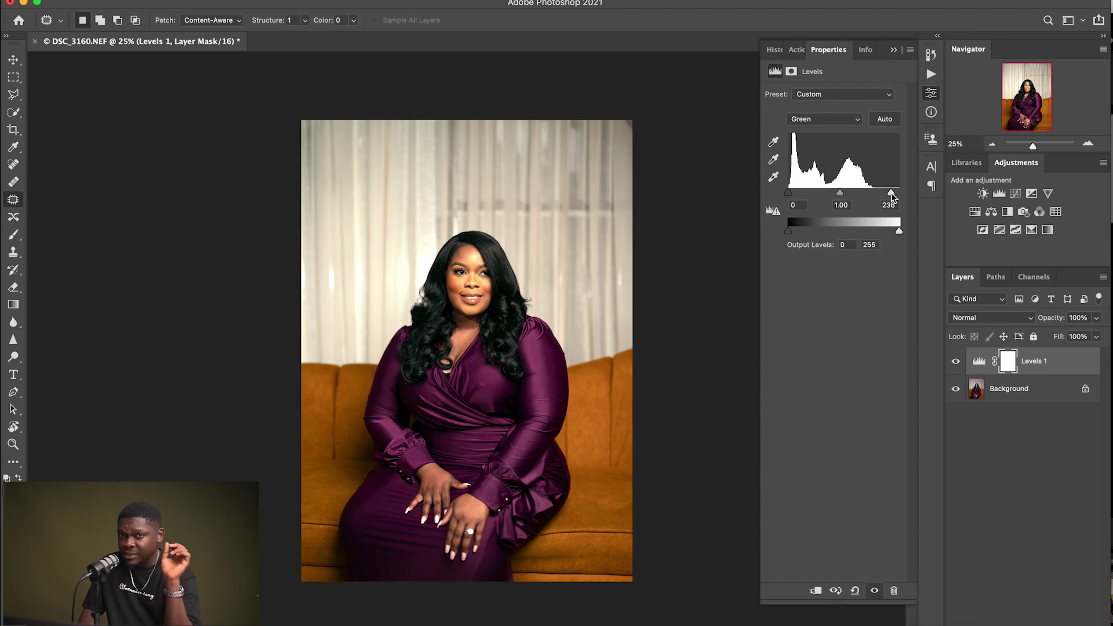
Step: Return to the Levels red channel and set its white input level to 247
drag(891, 197, 897, 195)
click(823, 119)
click(811, 106)
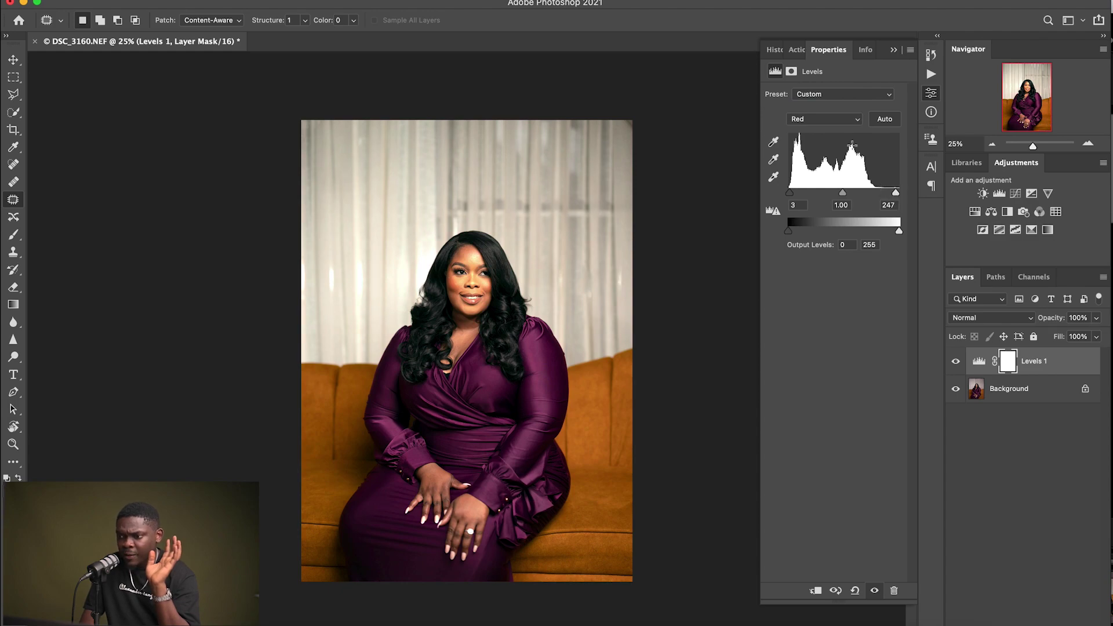
Step: Compare the portrait with and without the red and green channel corrections by switching the Levels layer's visibility
click(957, 364)
click(957, 365)
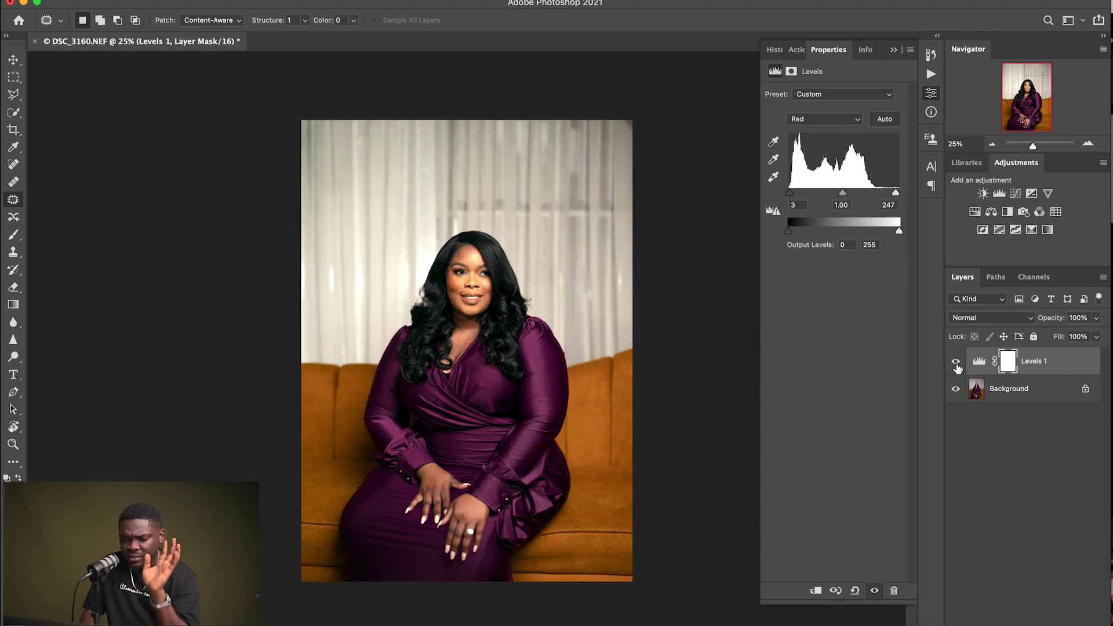
click(957, 365)
click(957, 365)
click(956, 362)
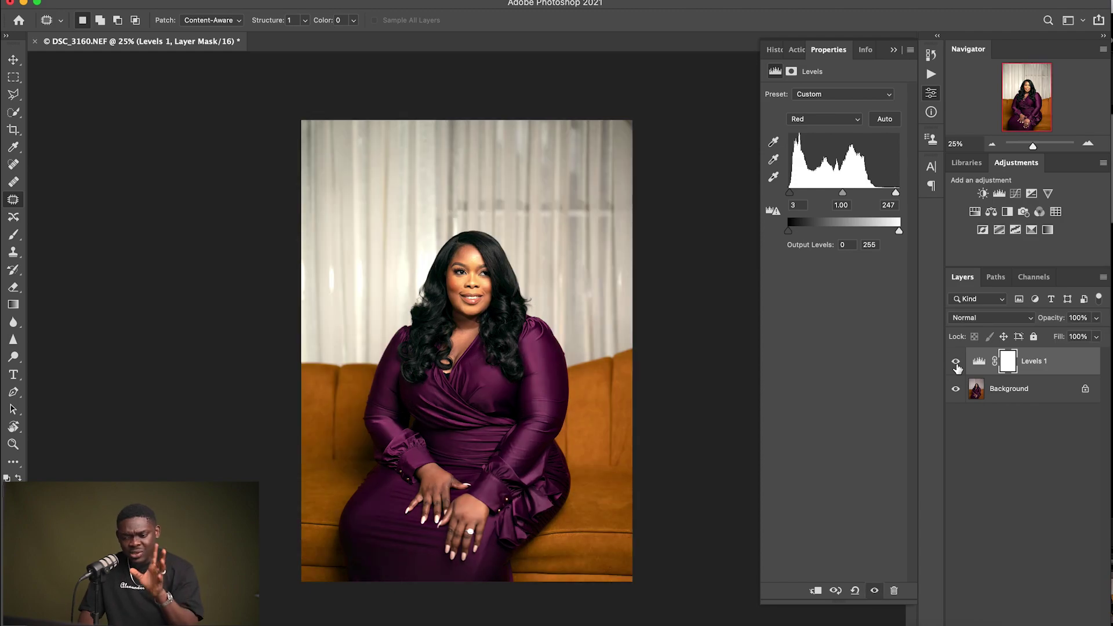
click(956, 363)
click(956, 363)
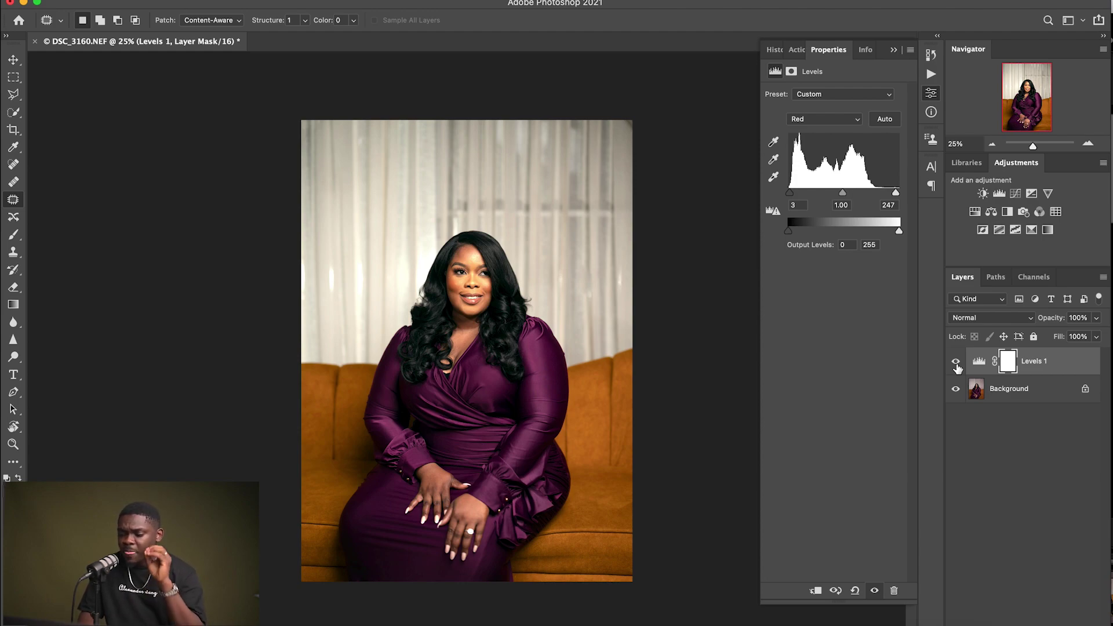
click(956, 363)
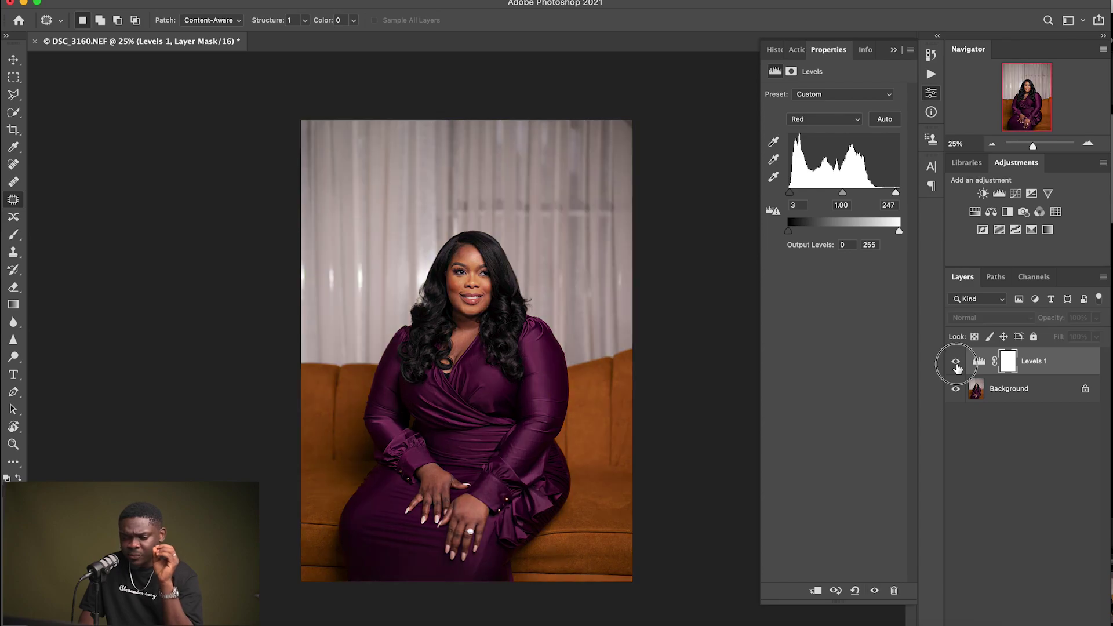
click(956, 363)
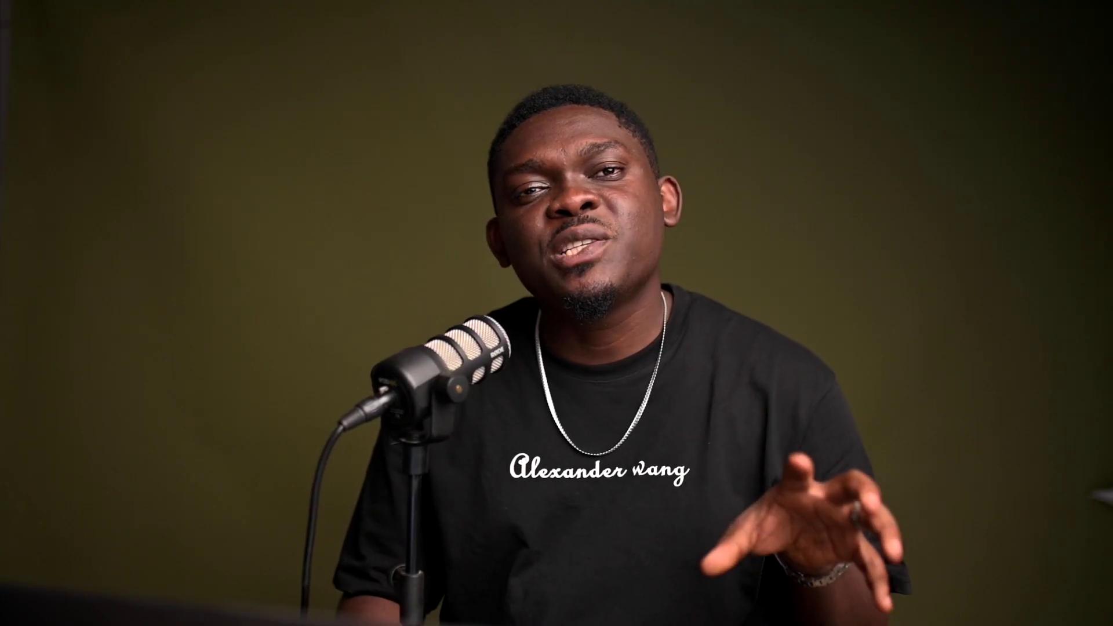